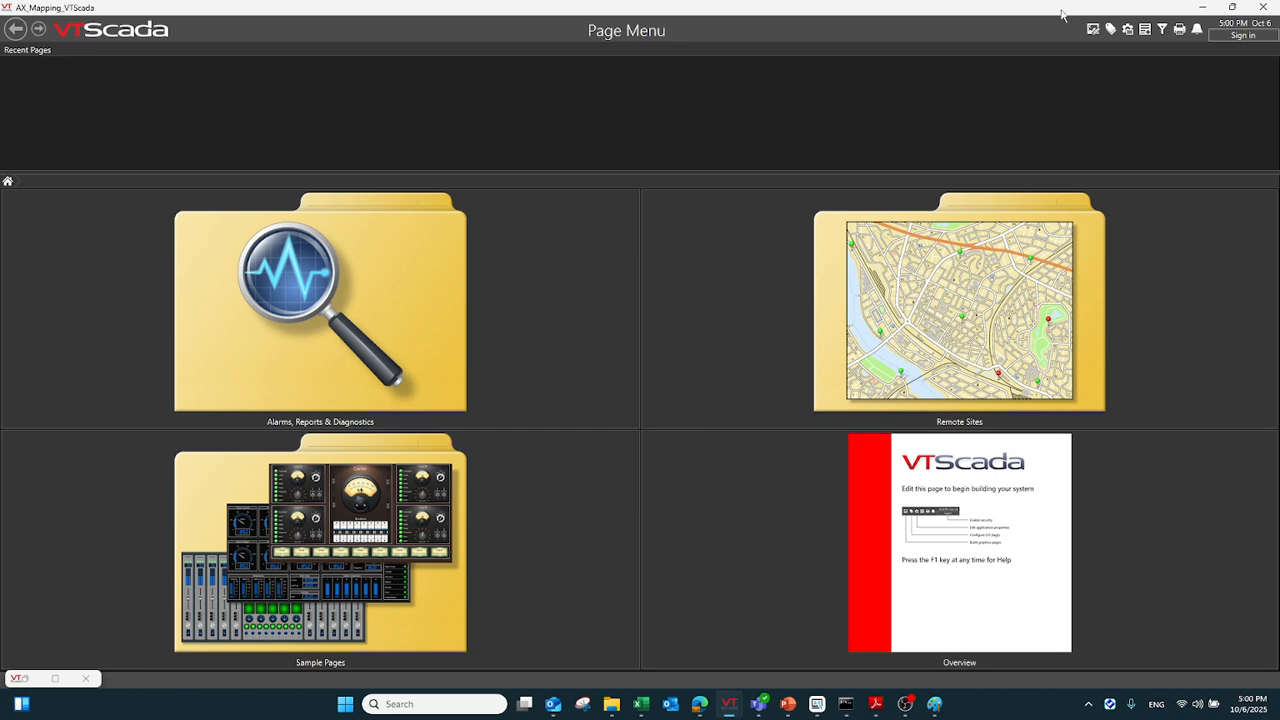
Open the tag browser and preview the AX Series hardware option of a new Delta Driver tag under the root, discarding the new tag
left_click(1112, 31)
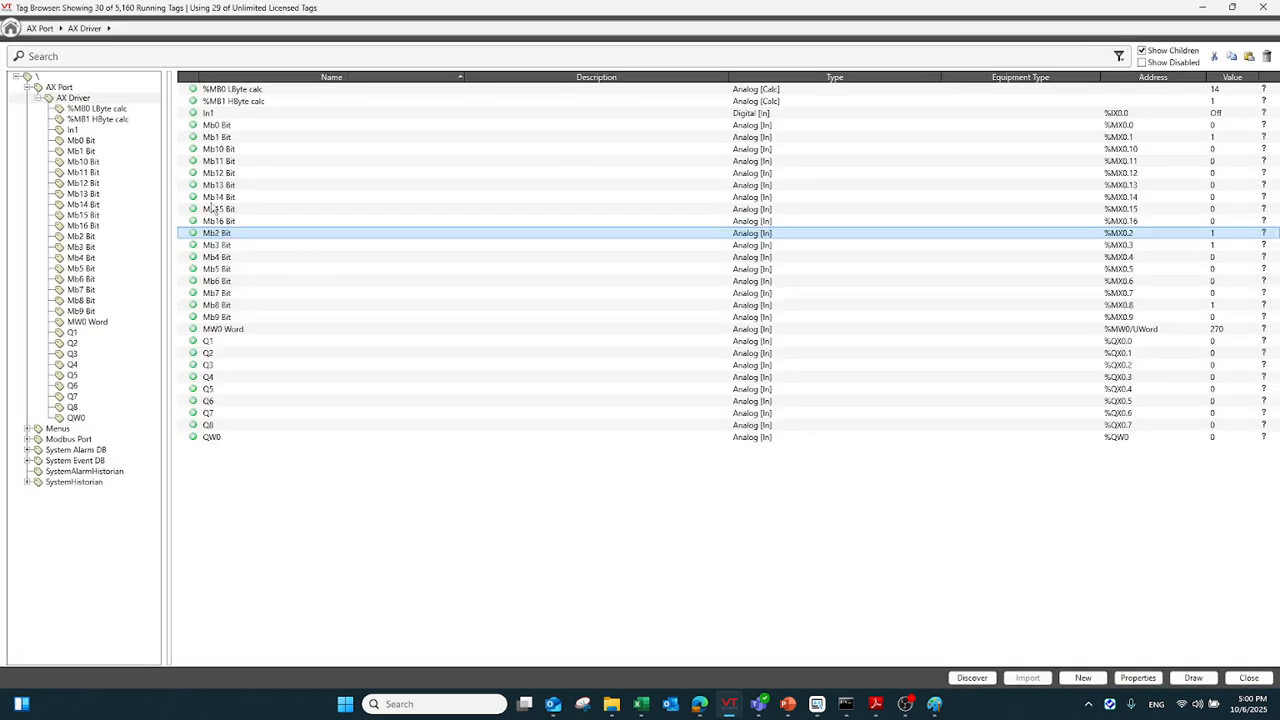
left_click(100, 78)
right_click(108, 80)
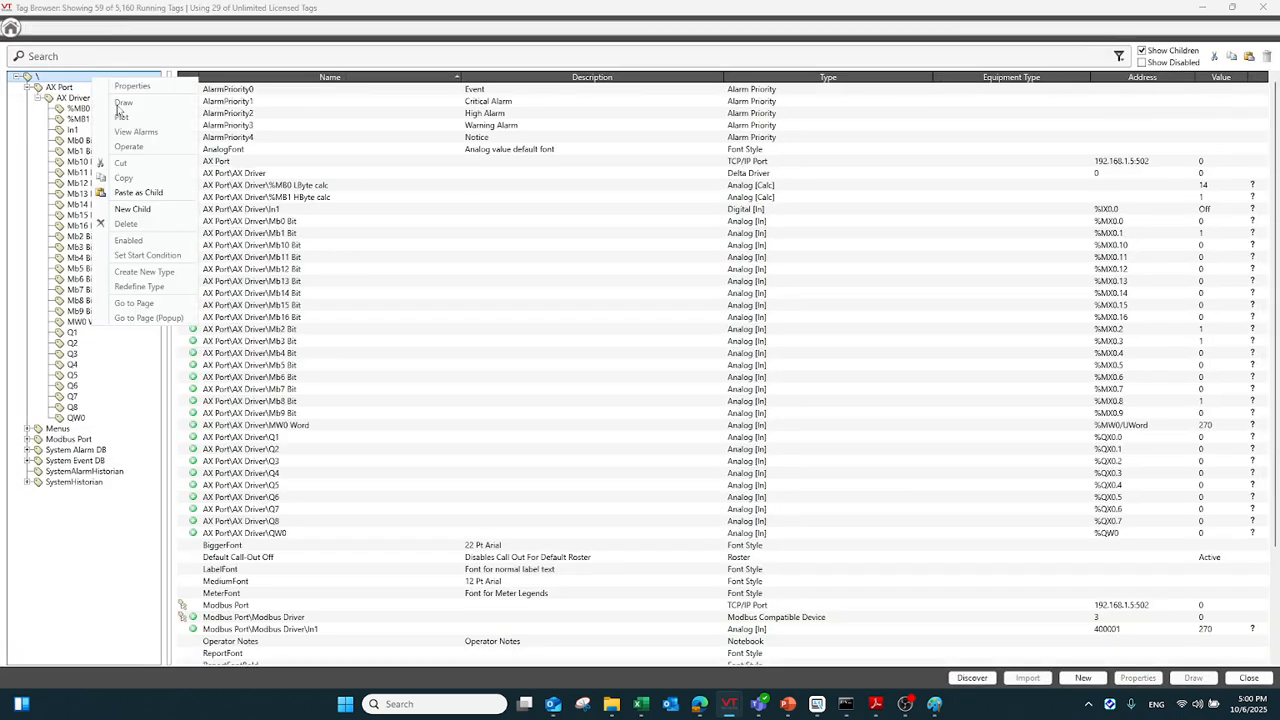
left_click(138, 208)
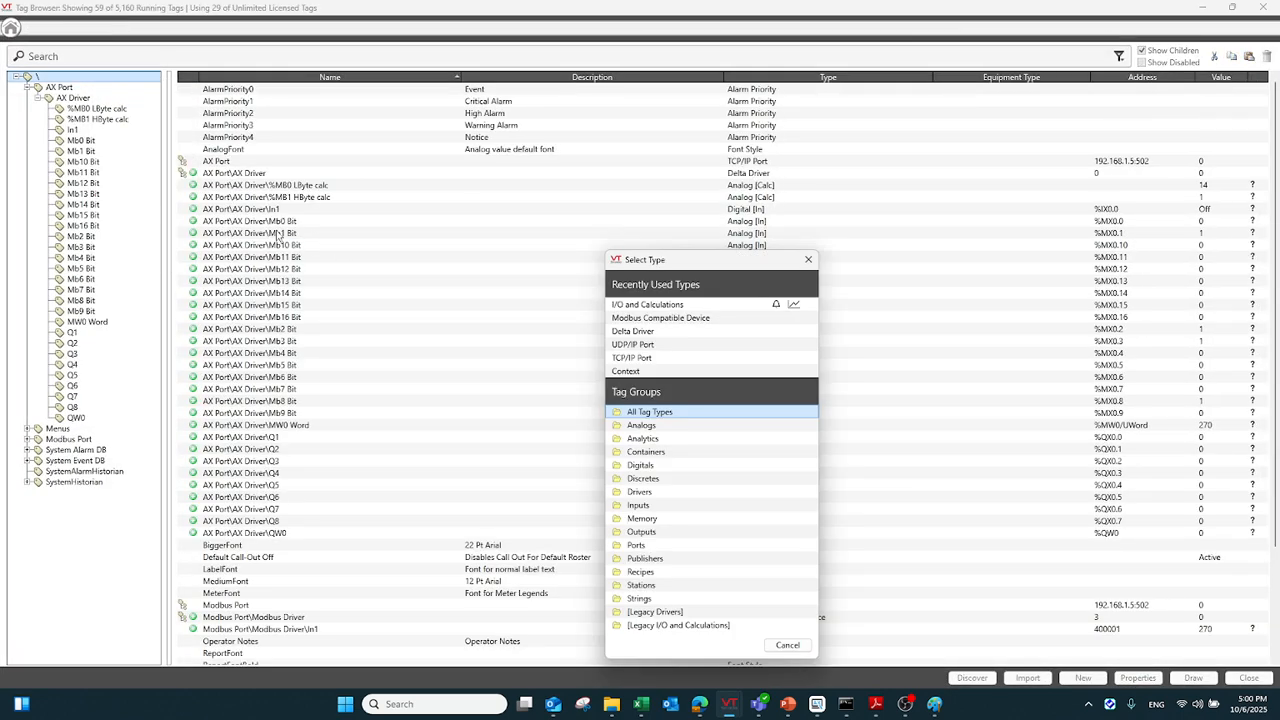
left_click(659, 334)
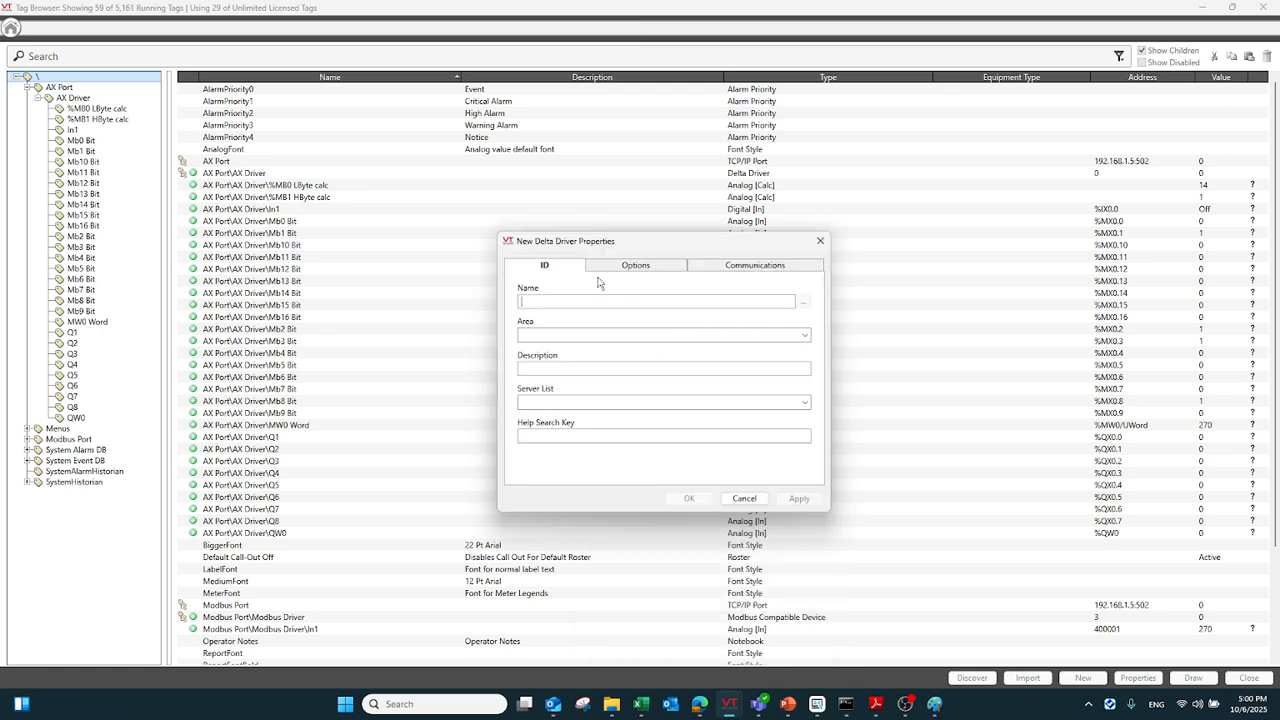
left_click(614, 266)
left_click(551, 344)
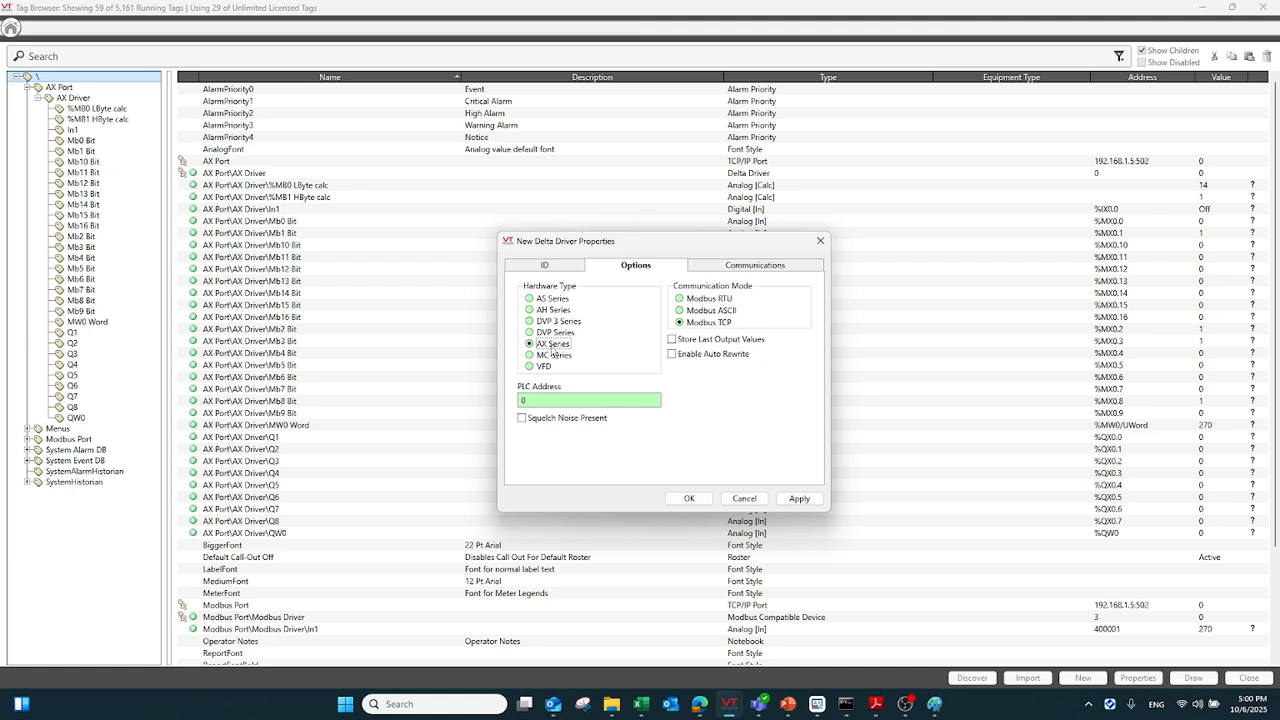
left_click(744, 498)
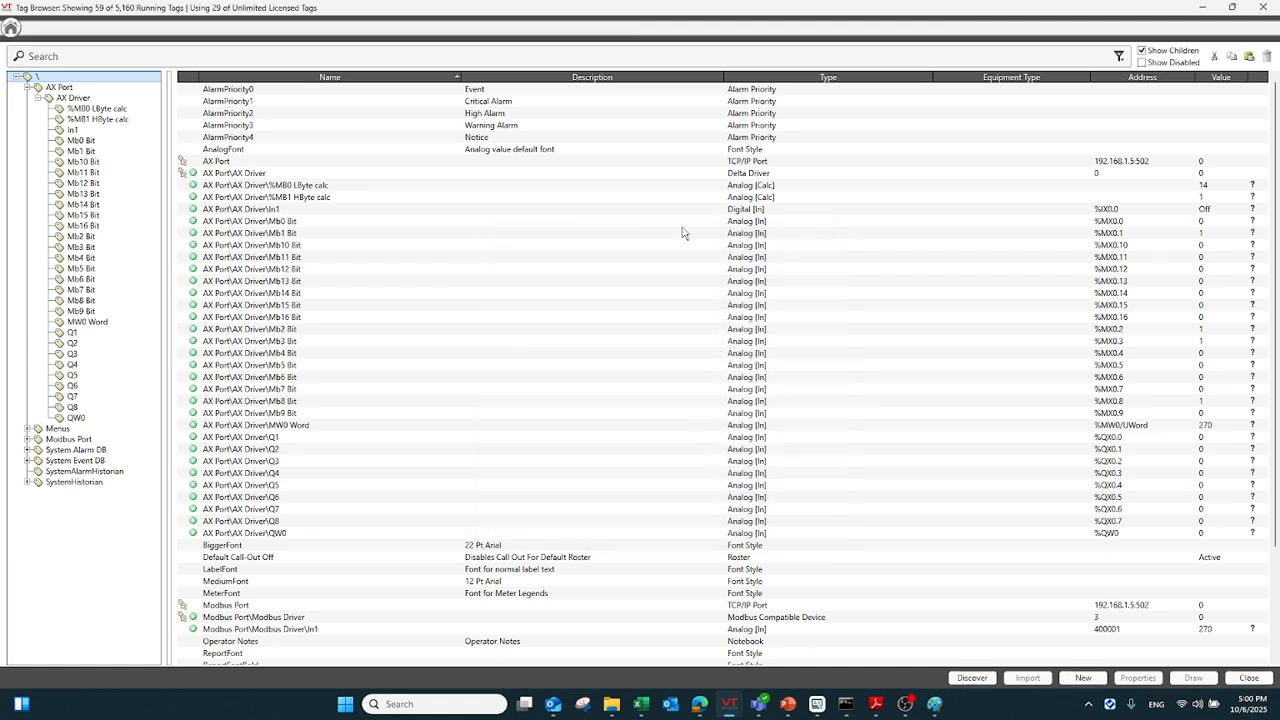
Inspect the AX Port tag's TCP/IP address and port number in its connection properties, leaving them unsaved
left_click(88, 97)
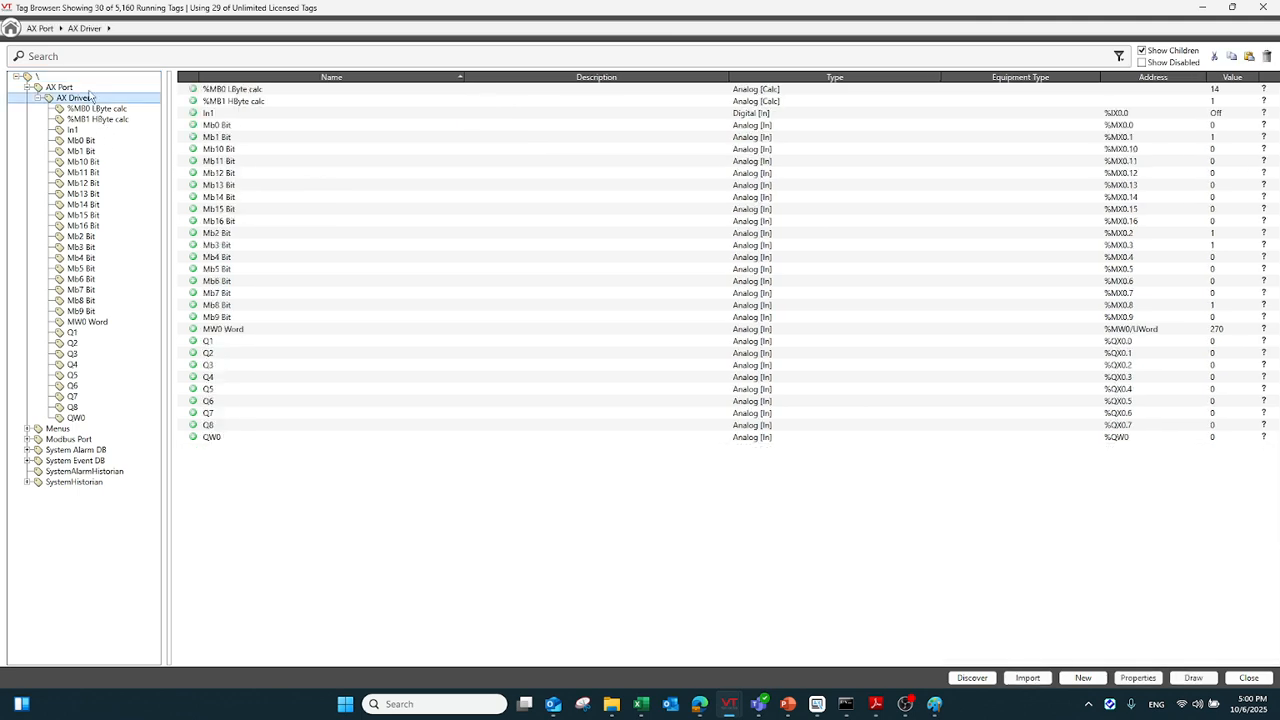
right_click(89, 88)
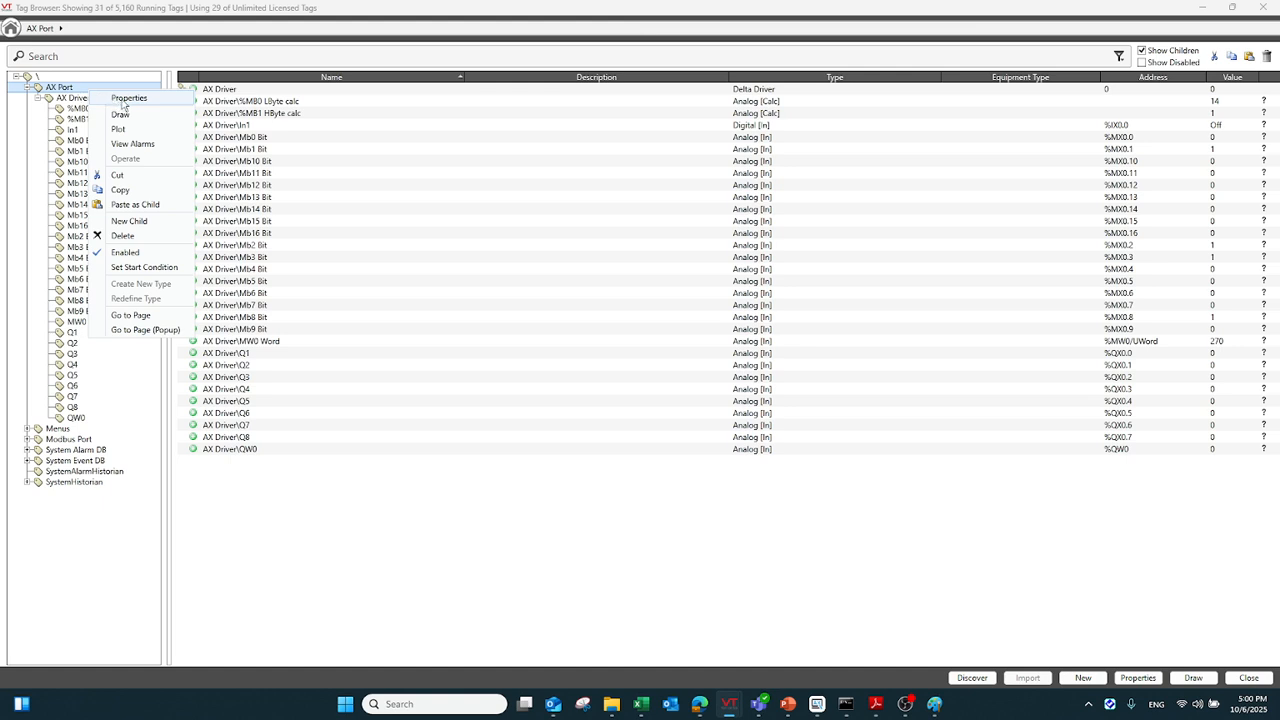
left_click(122, 101)
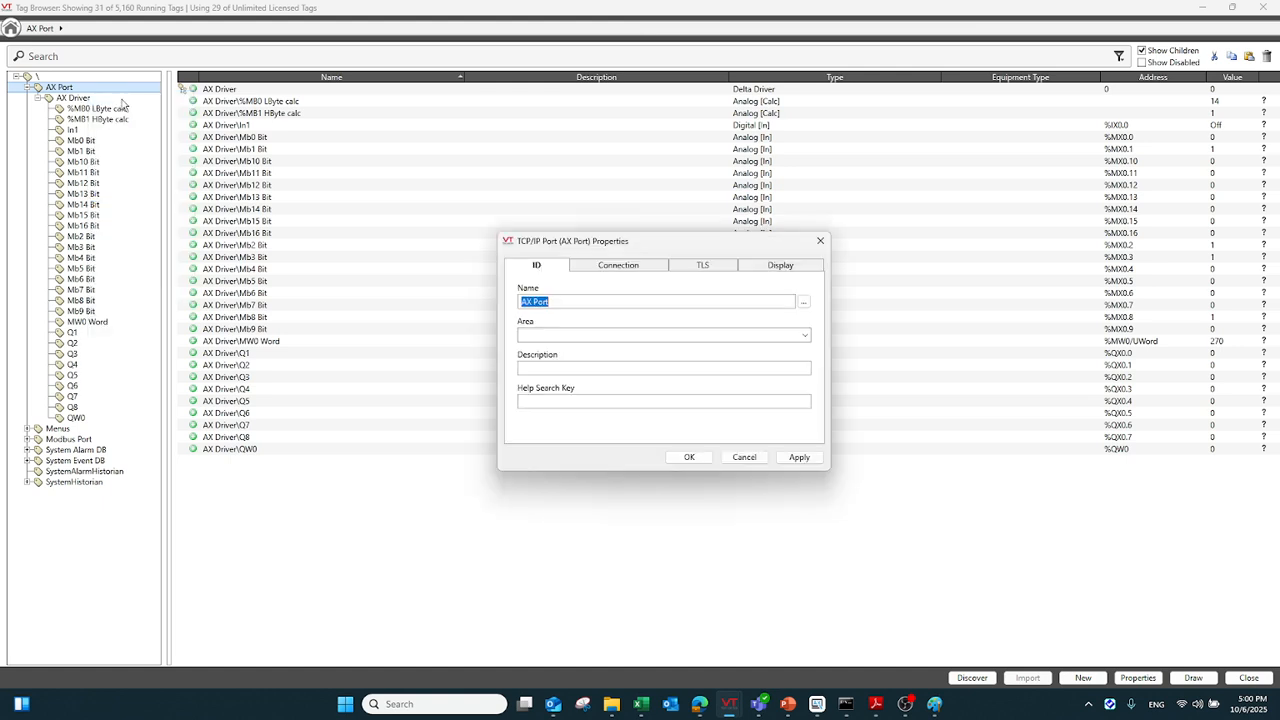
left_click(619, 267)
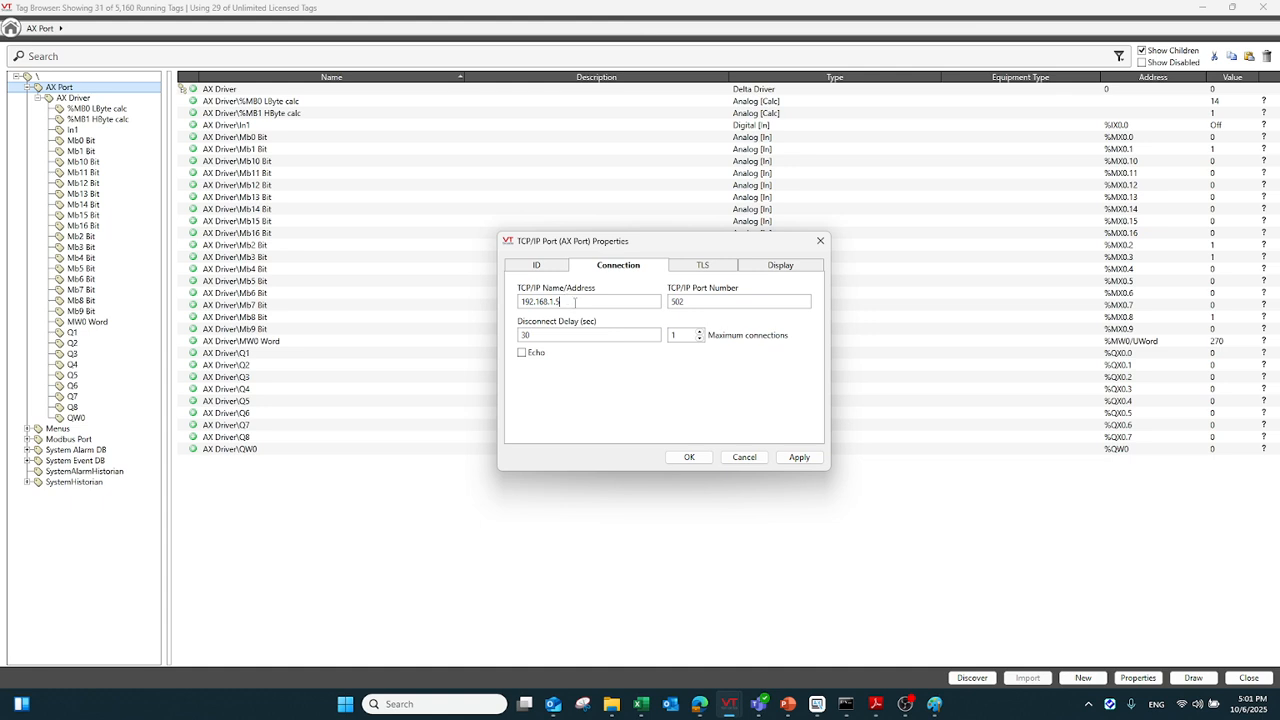
left_click_drag(575, 301, 519, 306)
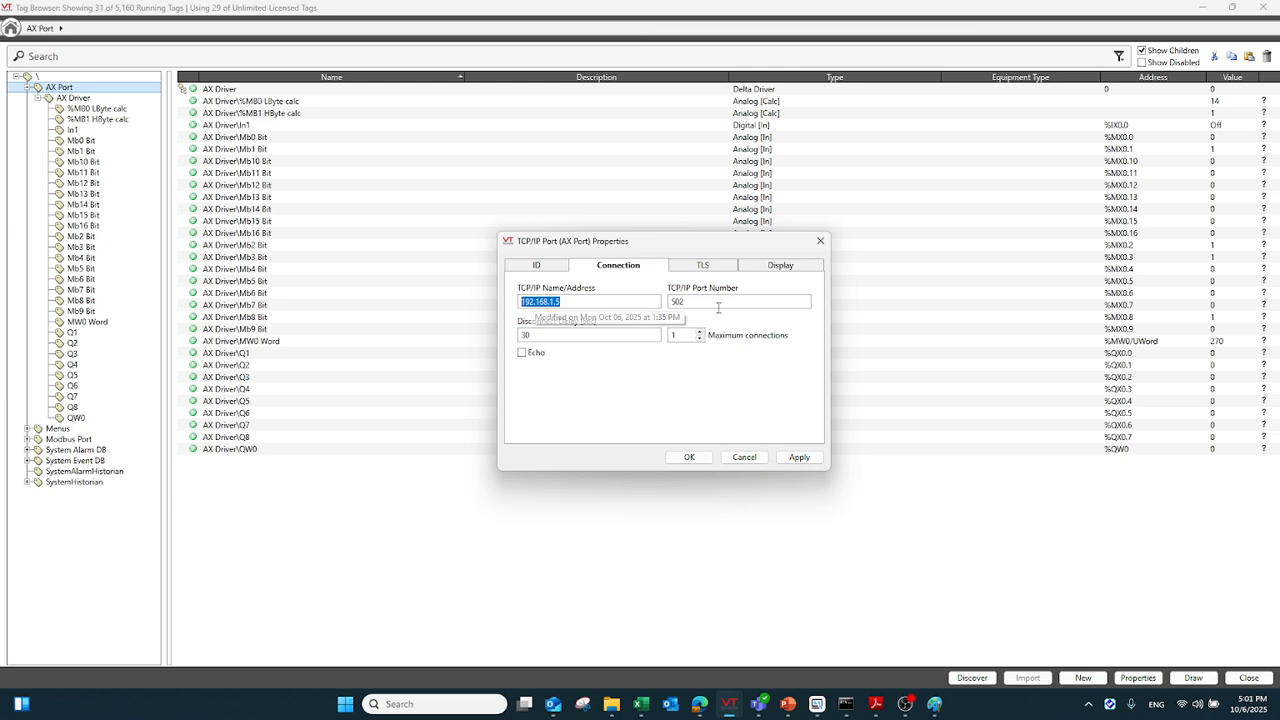
left_click_drag(692, 303, 669, 308)
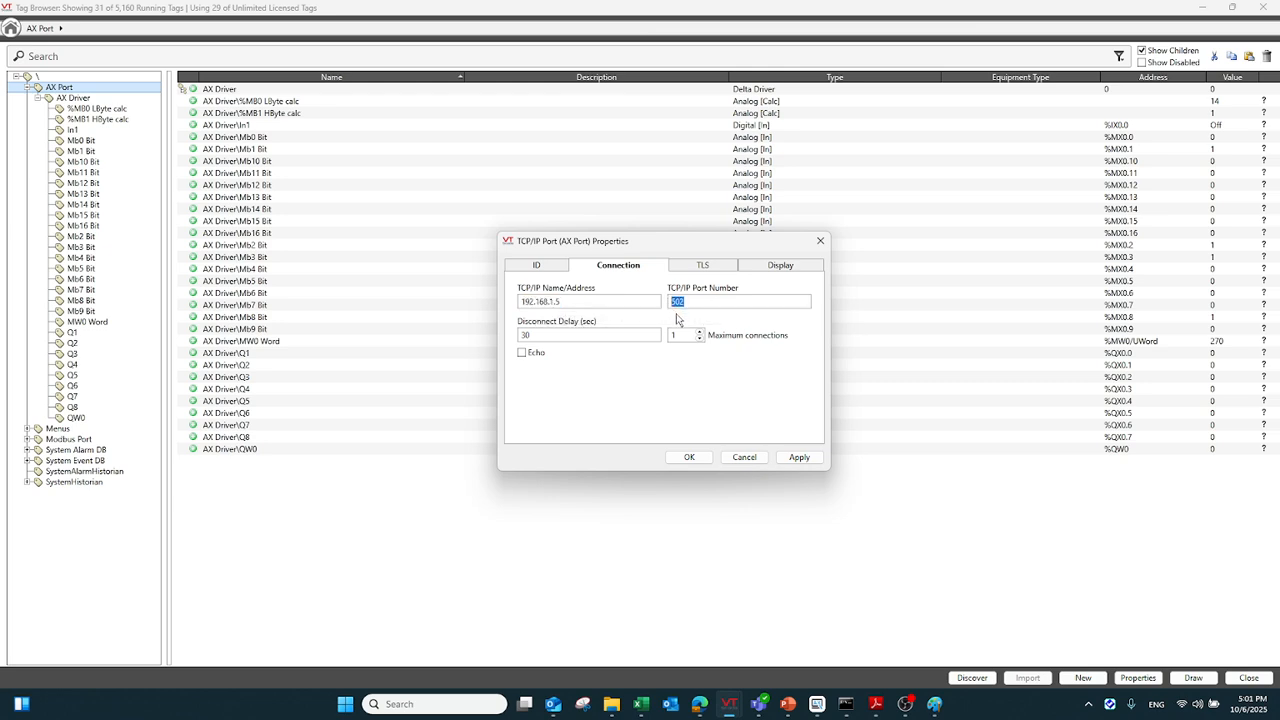
left_click(745, 457)
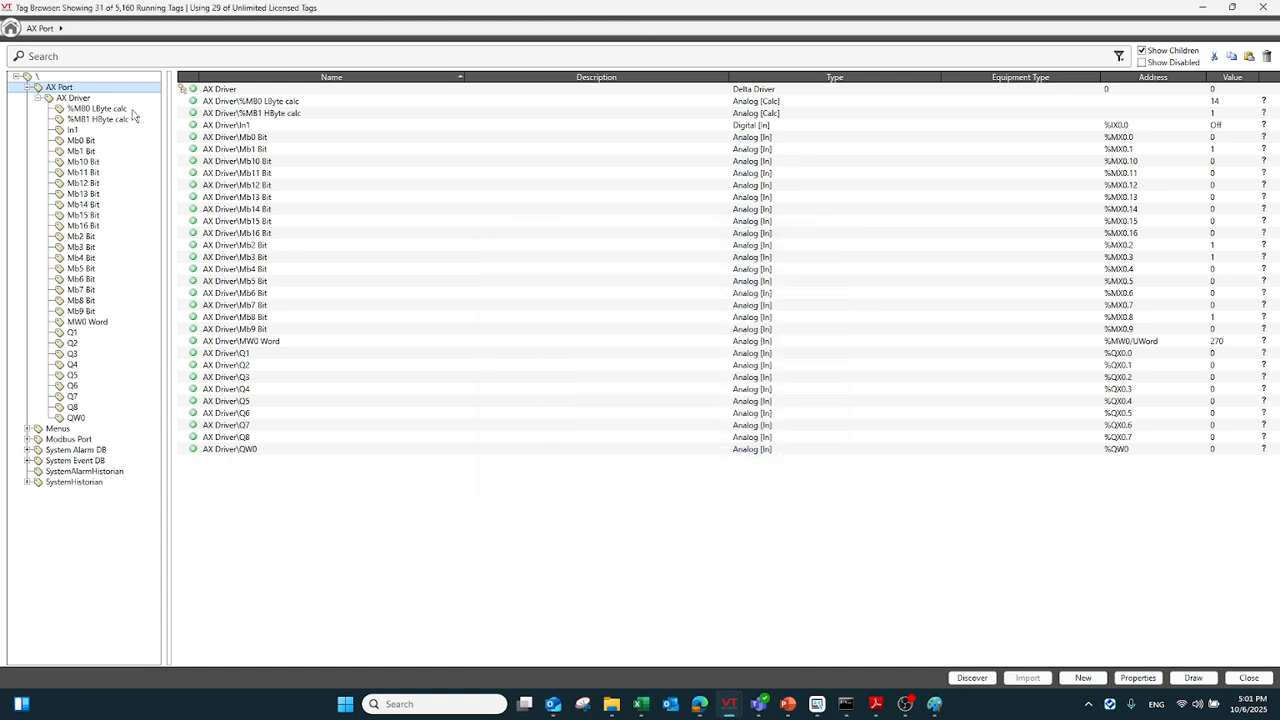
Review the AX Driver's hardware type, PLC address and communication mode, and list the tags beneath the driver
left_click(97, 99)
left_click(1138, 678)
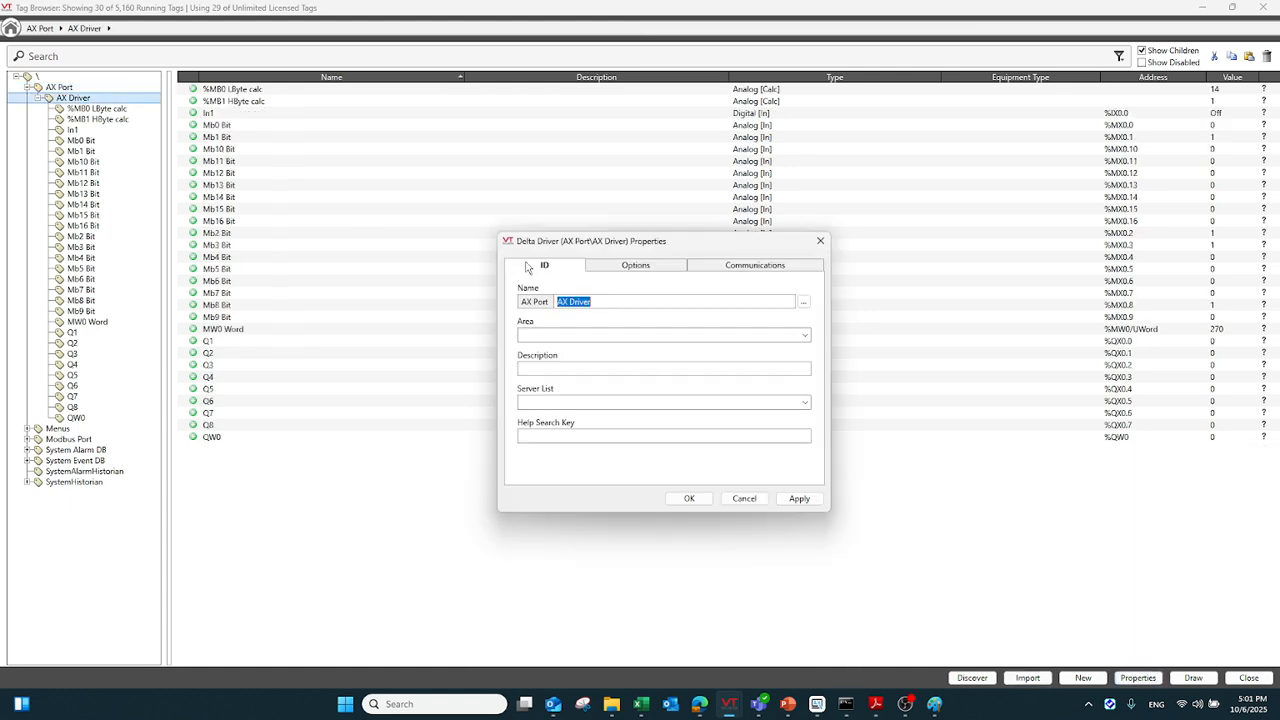
left_click(616, 275)
left_click(553, 343)
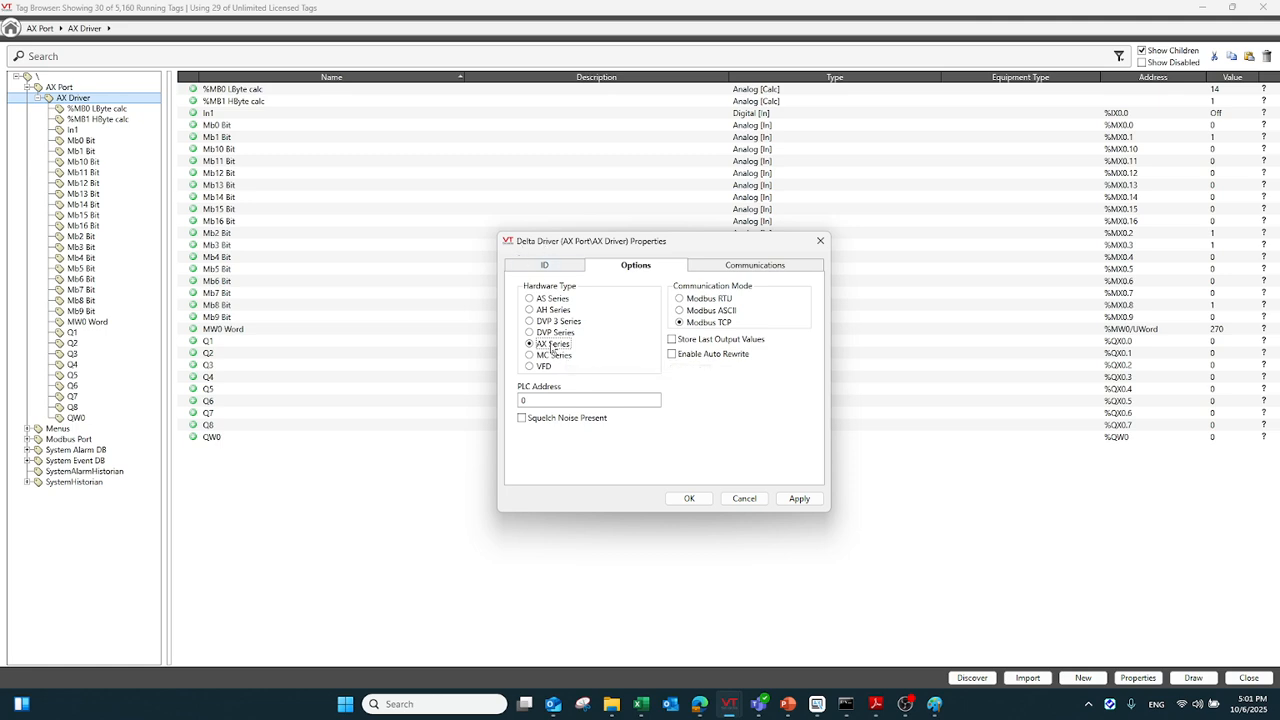
double_click(522, 400)
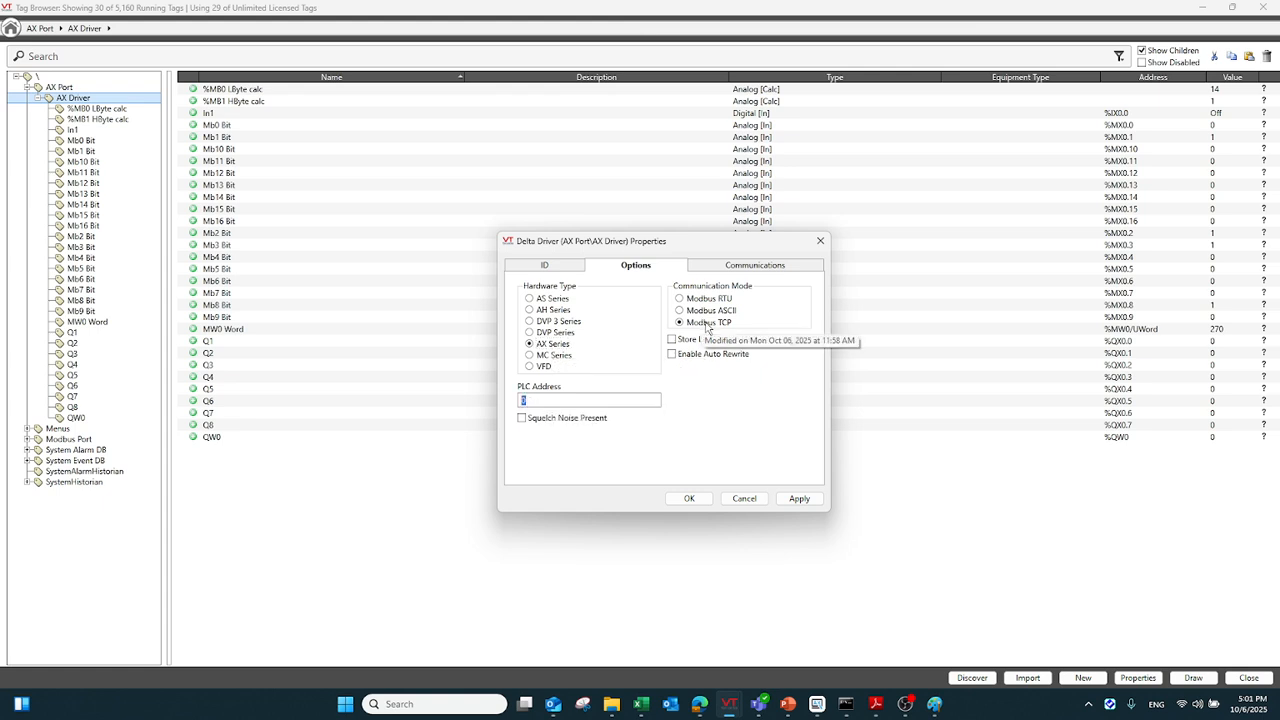
left_click(698, 498)
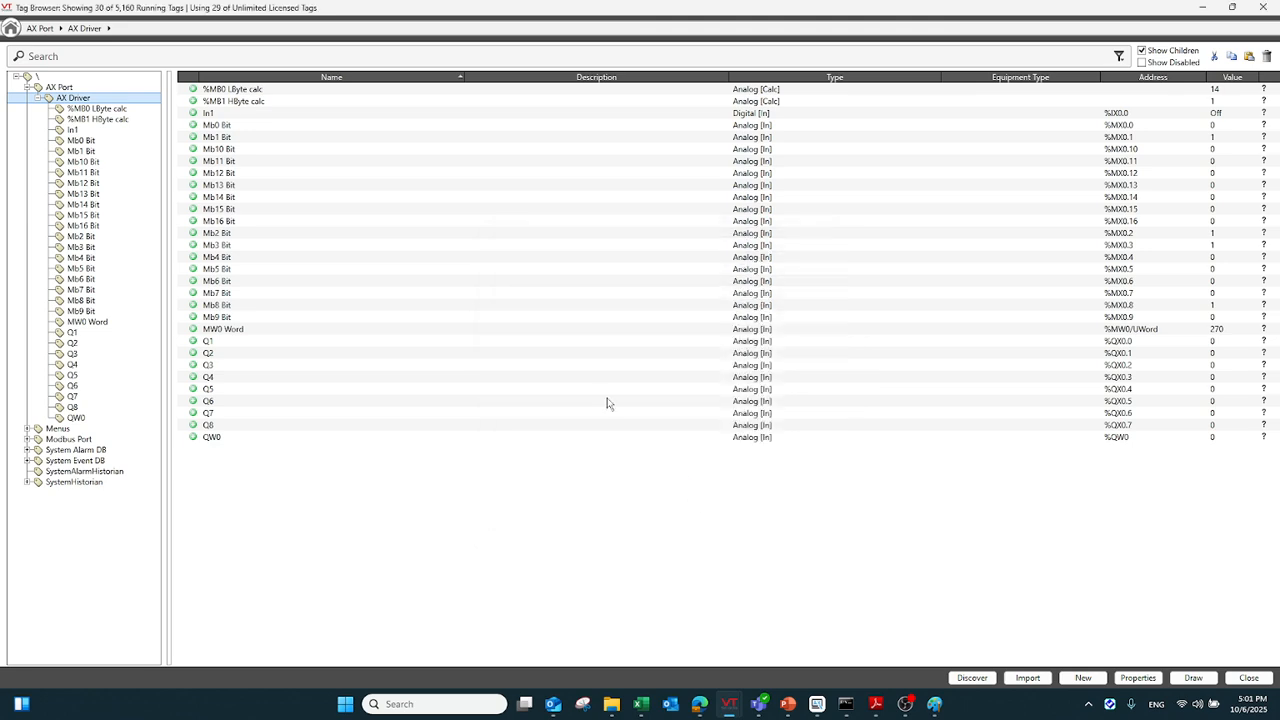
left_click(116, 108)
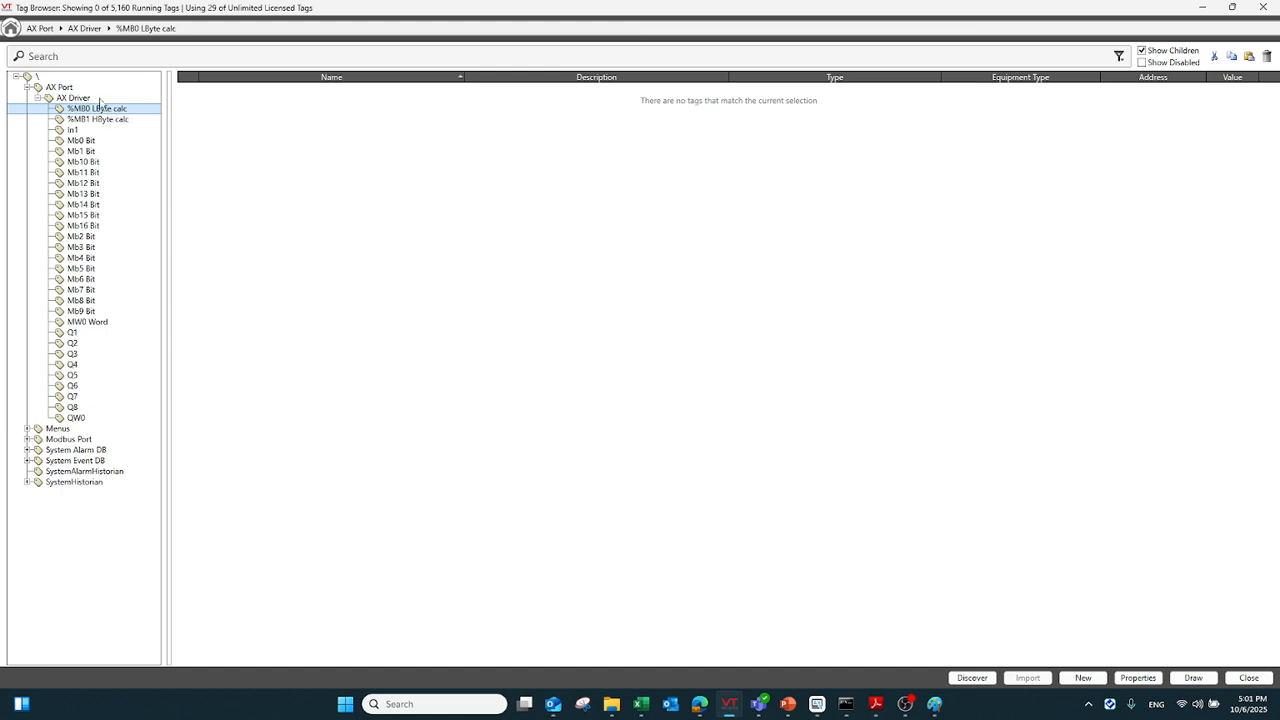
left_click(100, 98)
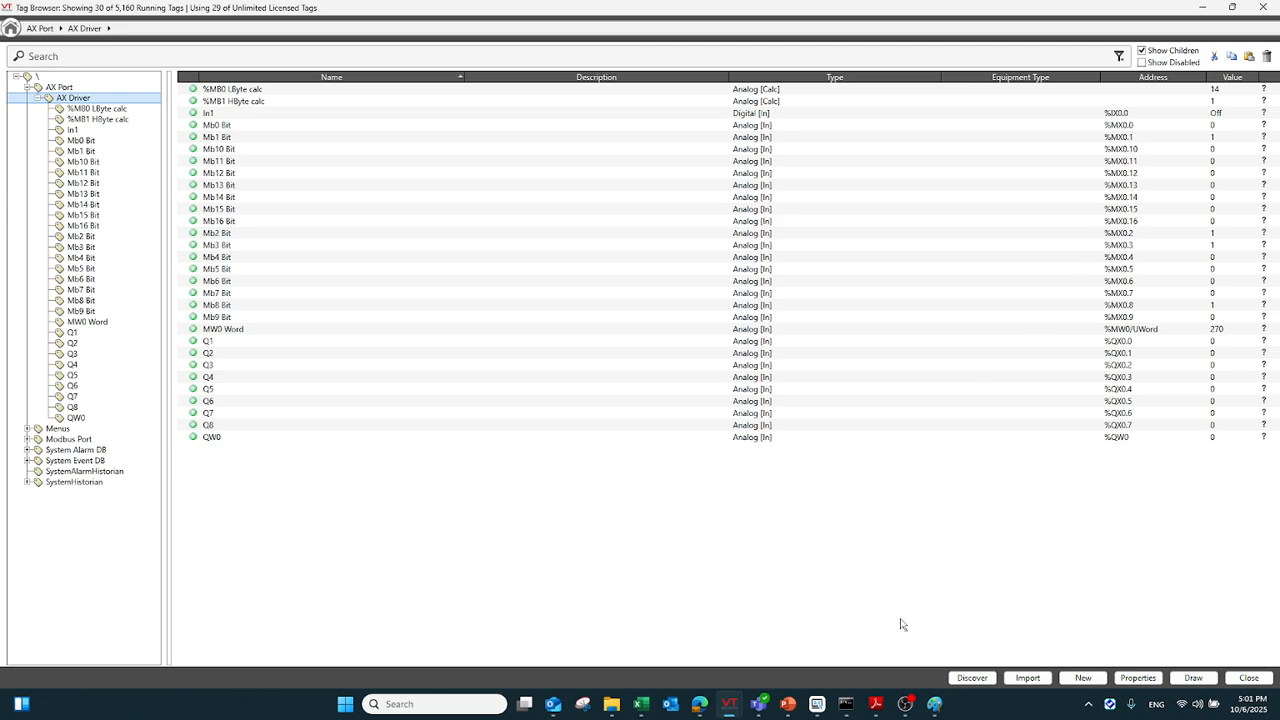
Switch to DIADesigner-AX and examine the DIO I/O mapping for In1, In9 and the open collector outputs
left_click(817, 706)
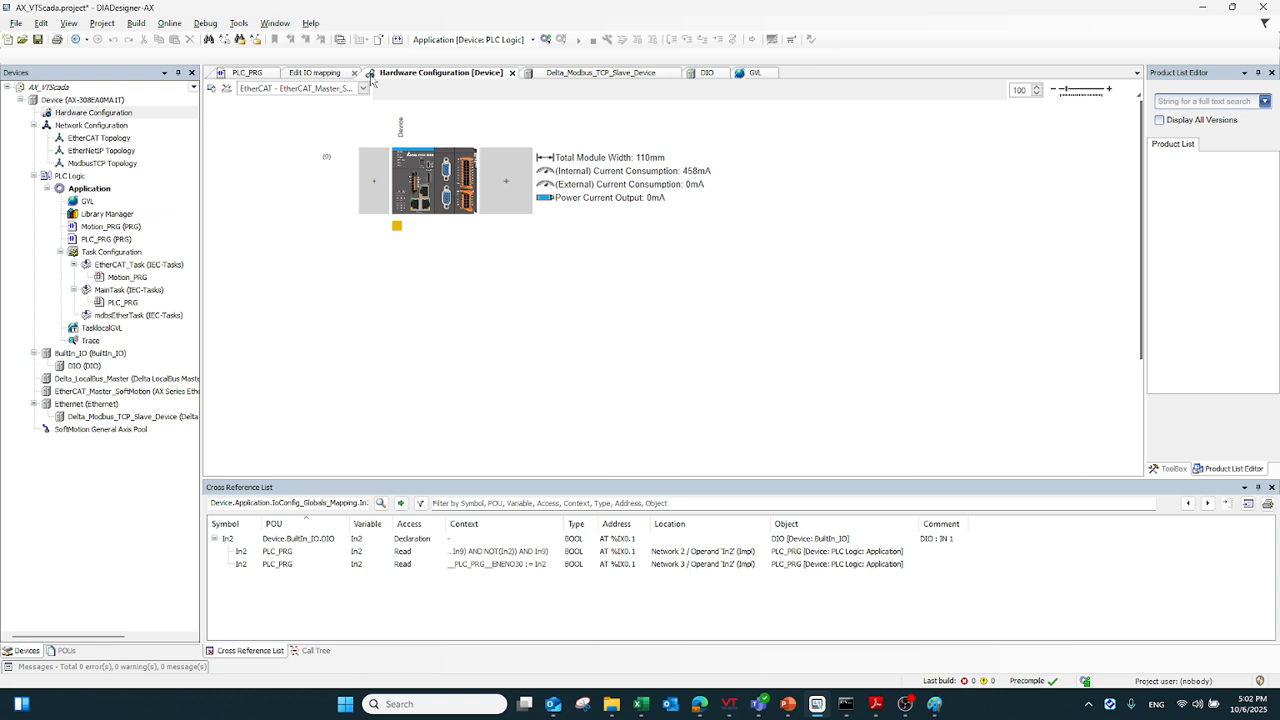
left_click(116, 101)
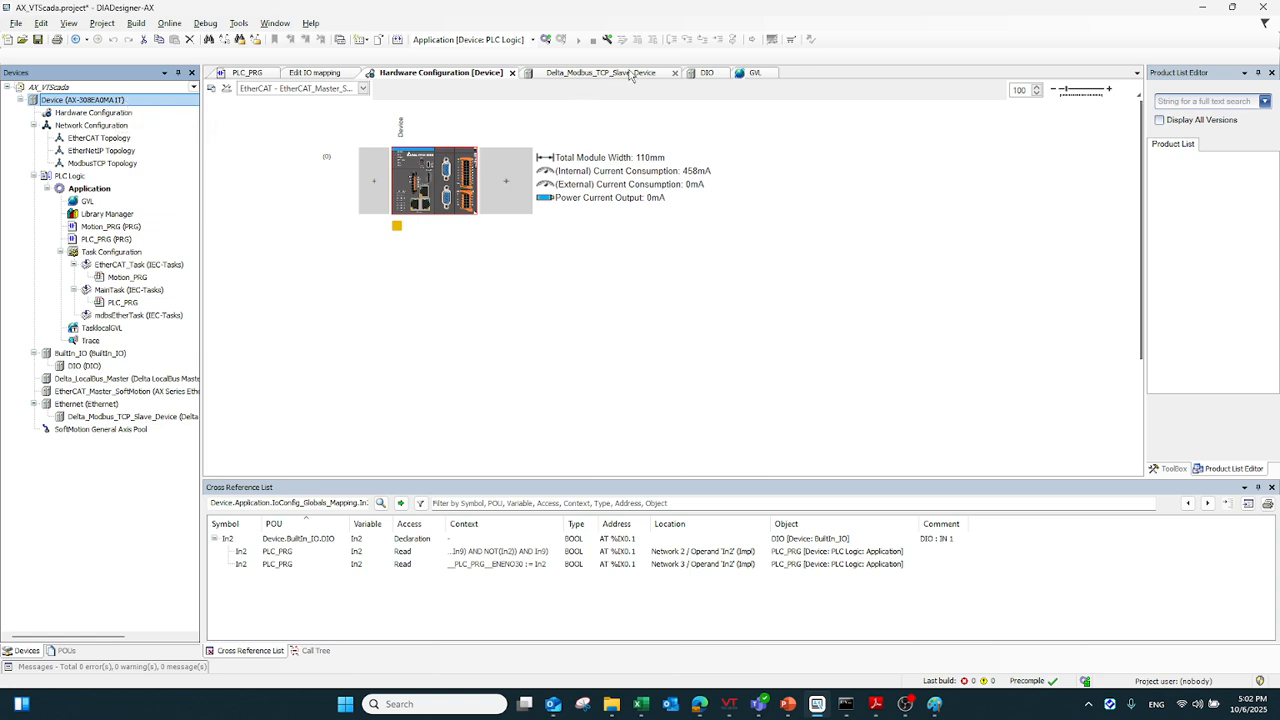
left_click(706, 74)
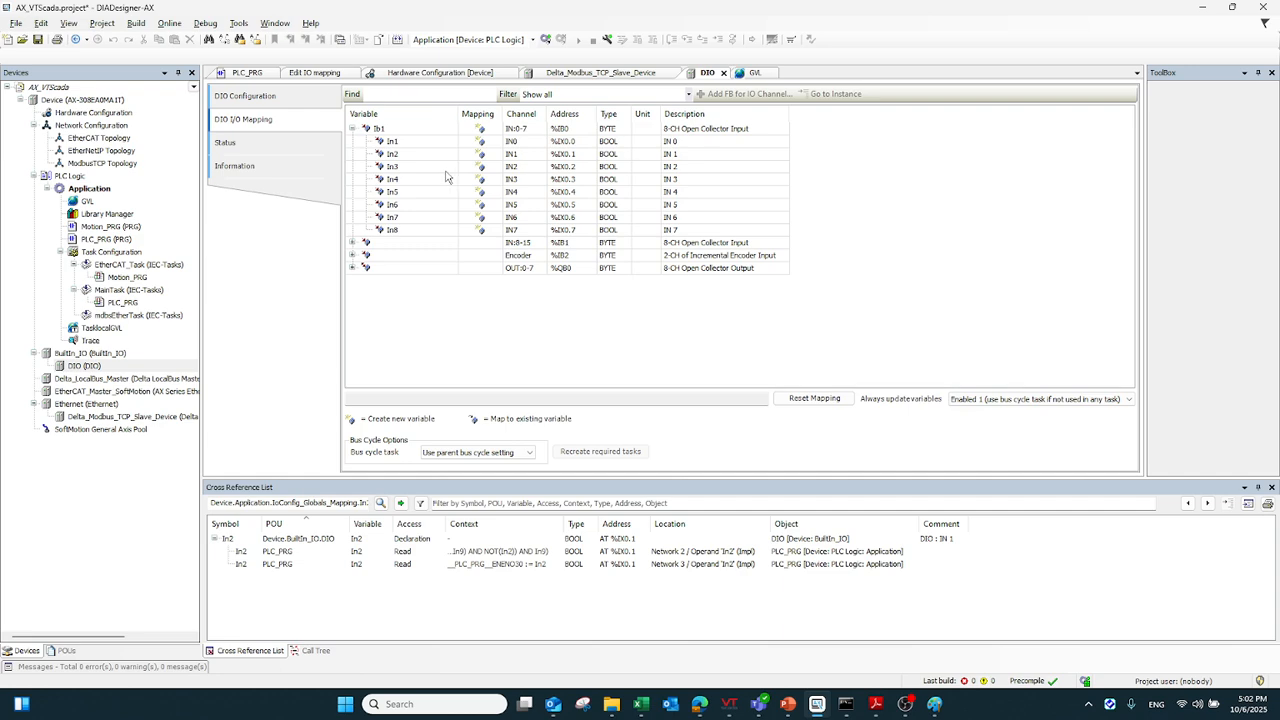
left_click(426, 143)
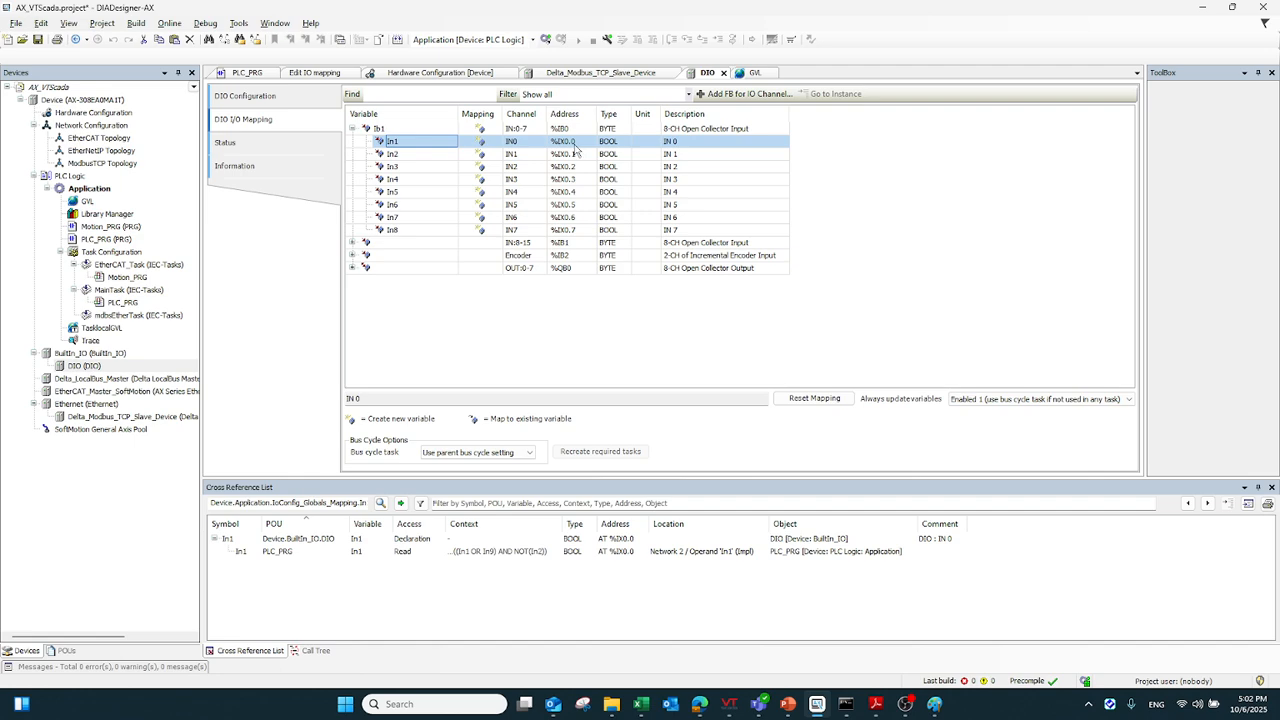
left_click(351, 268)
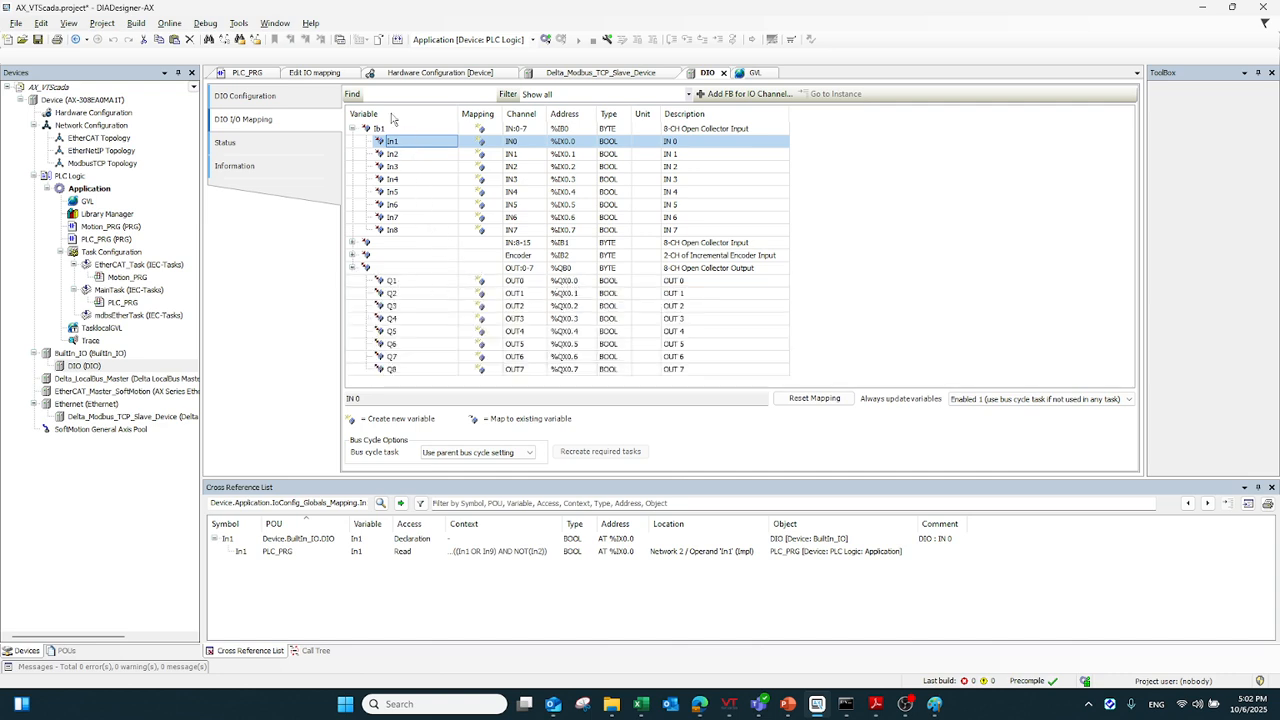
left_click(352, 243)
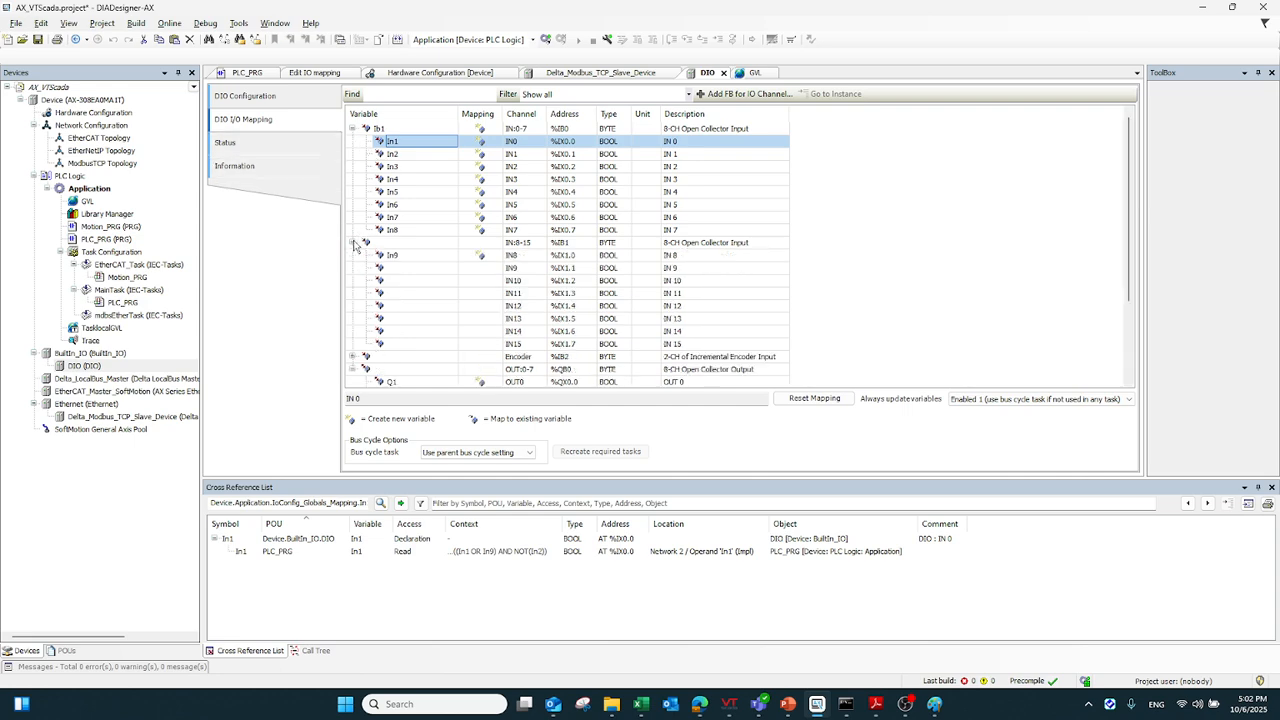
left_click(414, 257)
Open the PLC_PRG ladder program and log in to the controller to monitor it online
left_click(250, 79)
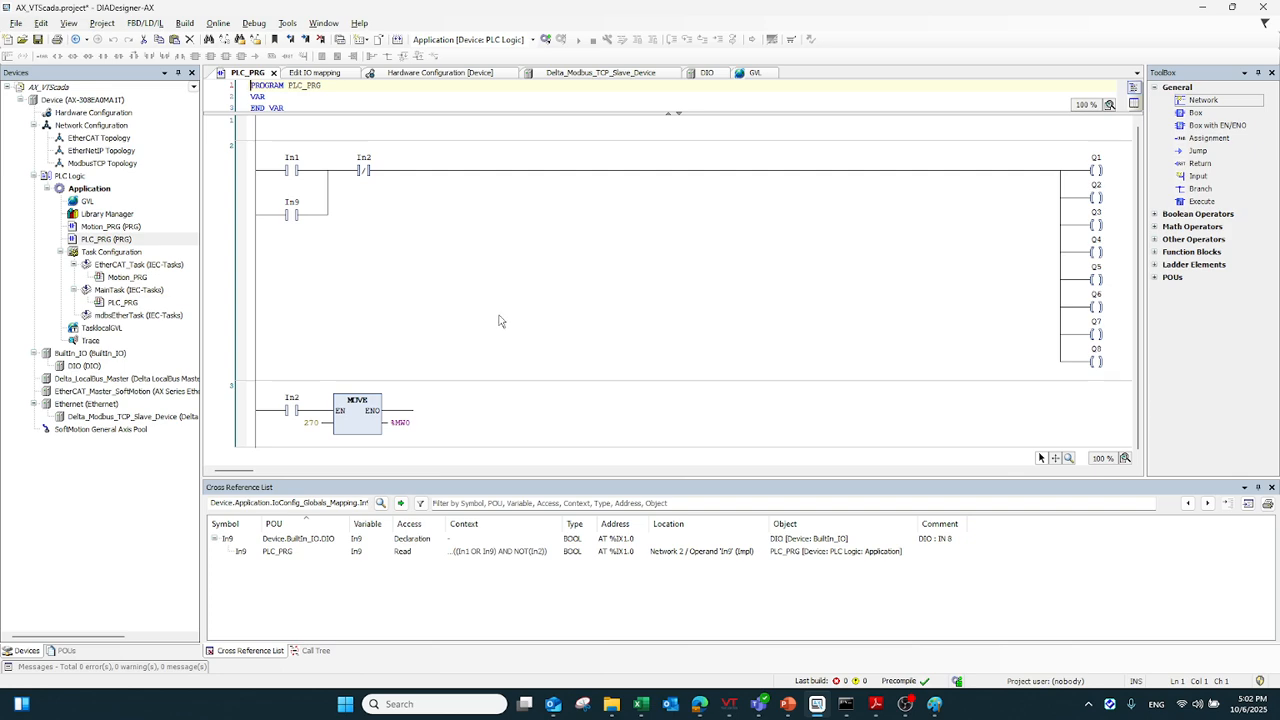
left_click(222, 24)
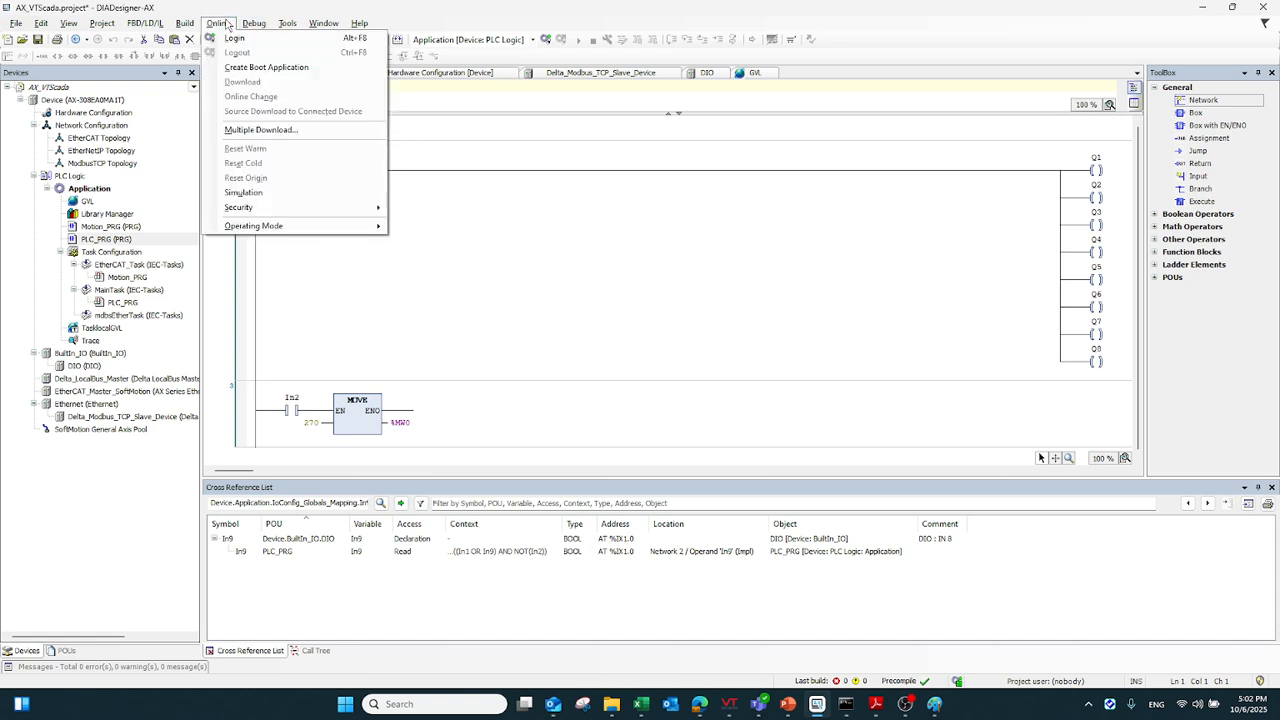
left_click(234, 37)
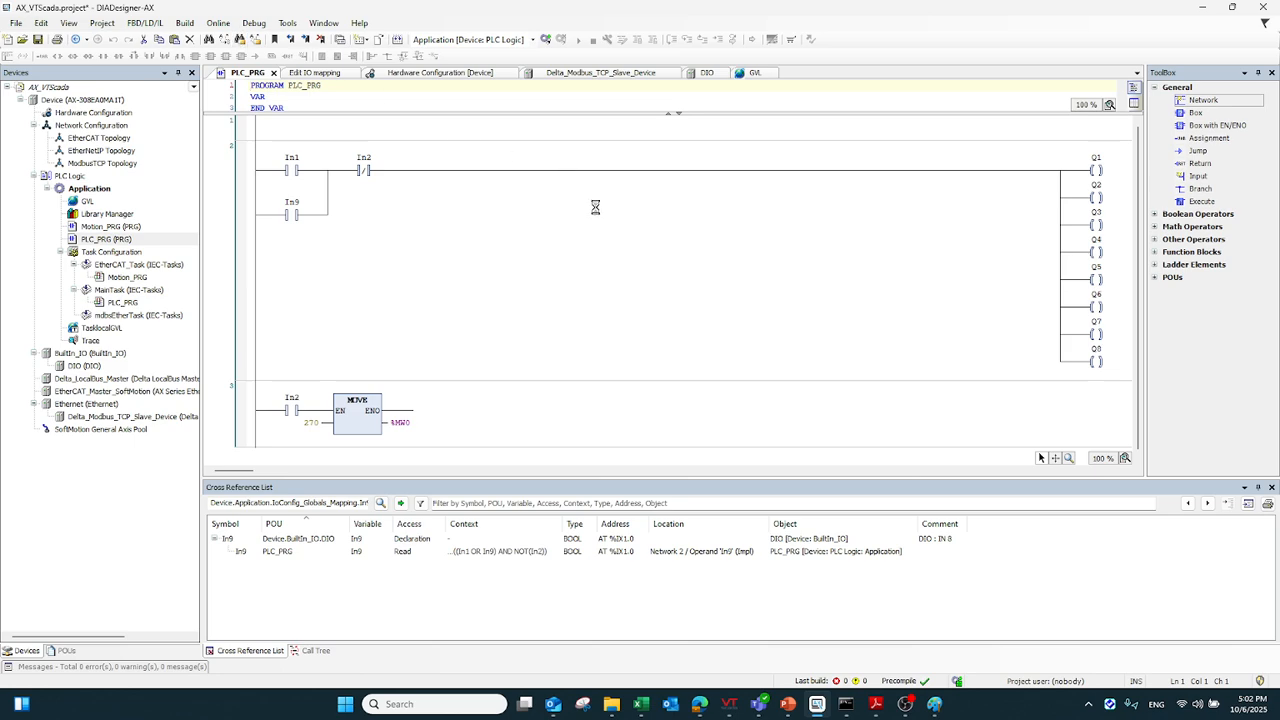
left_click(689, 423)
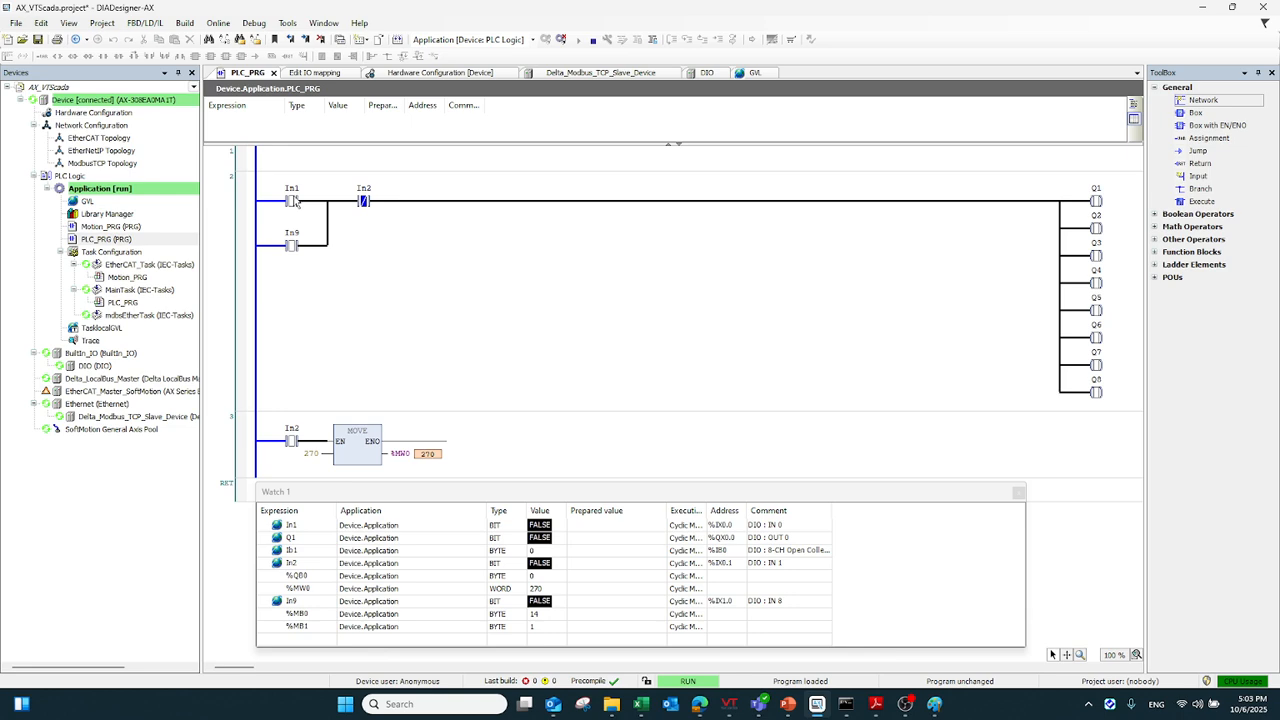
Force the In1 input to TRUE from the watch list
left_click(600, 525)
right_click(603, 533)
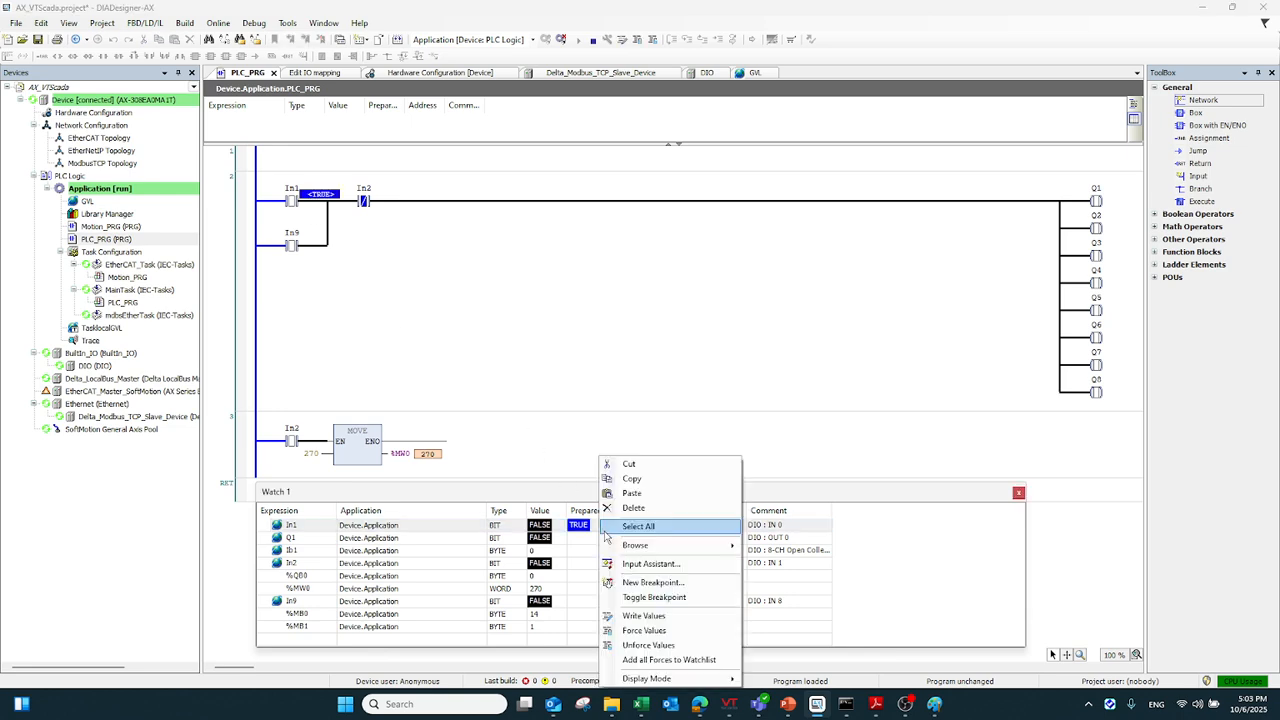
left_click(644, 630)
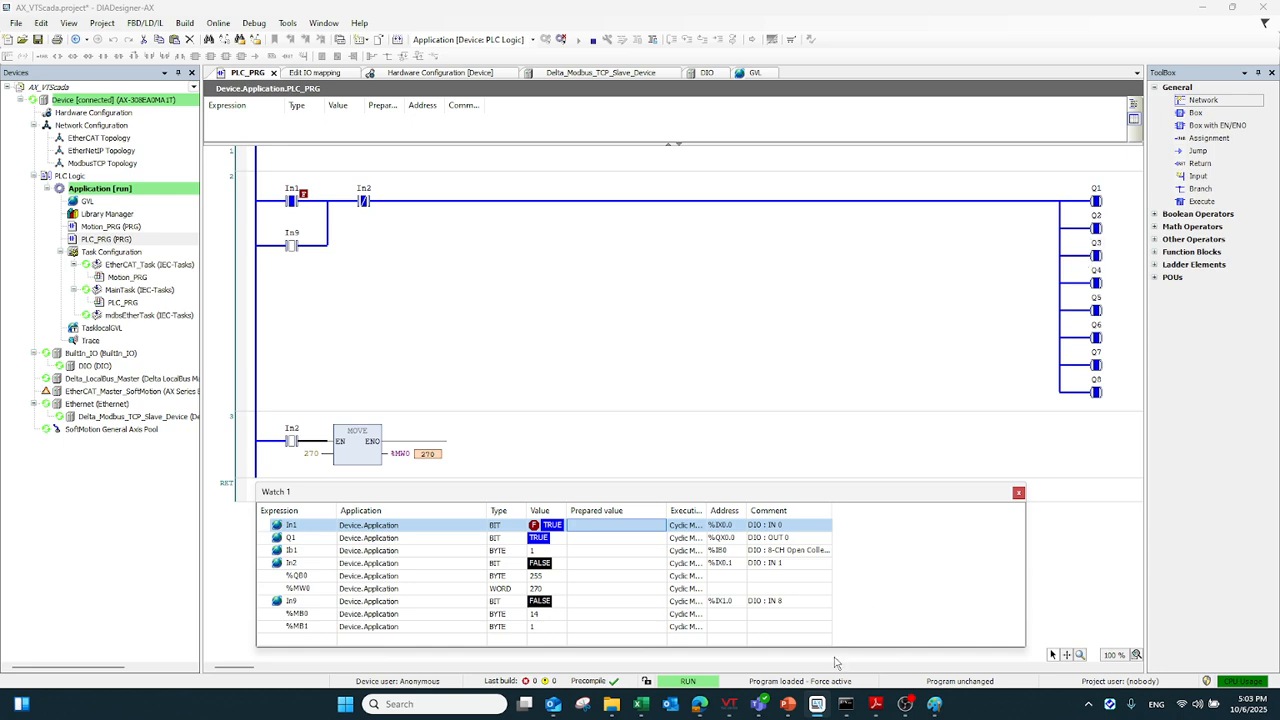
Switch to VTScada and check the live values of the In1 tag and the output tags Q1 to Q8
left_click(741, 703)
left_click(803, 609)
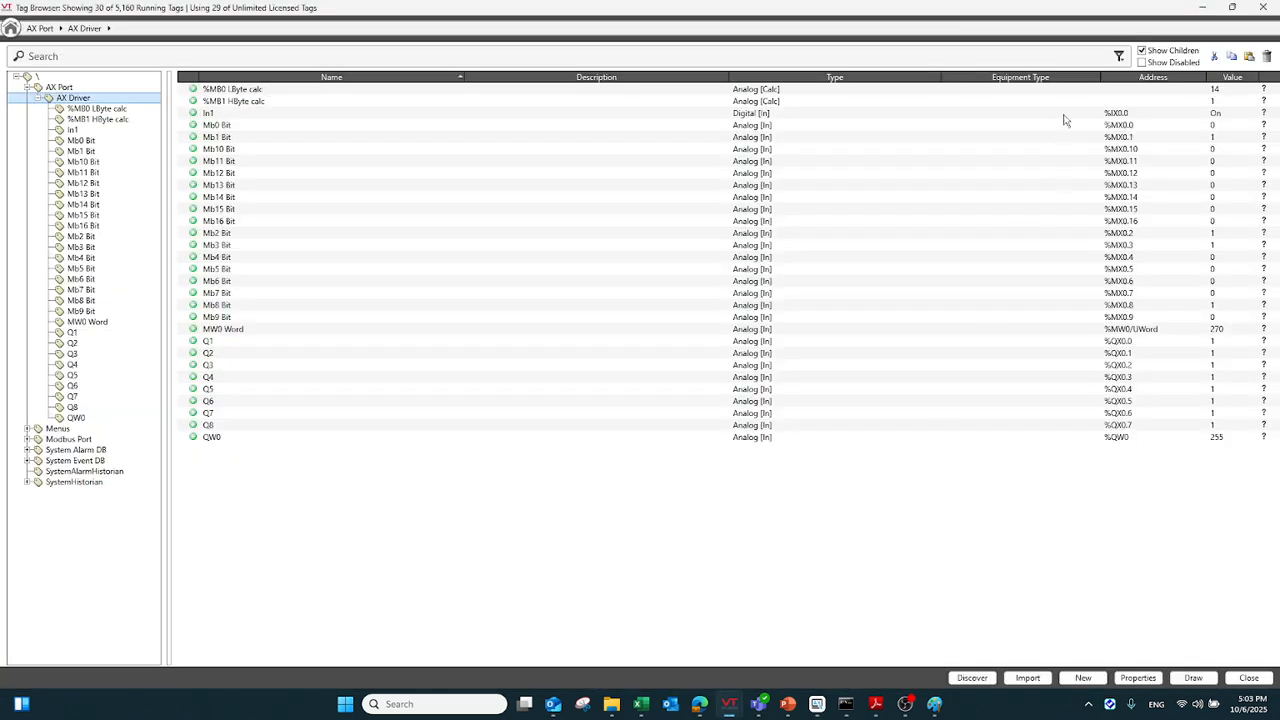
left_click(1116, 116)
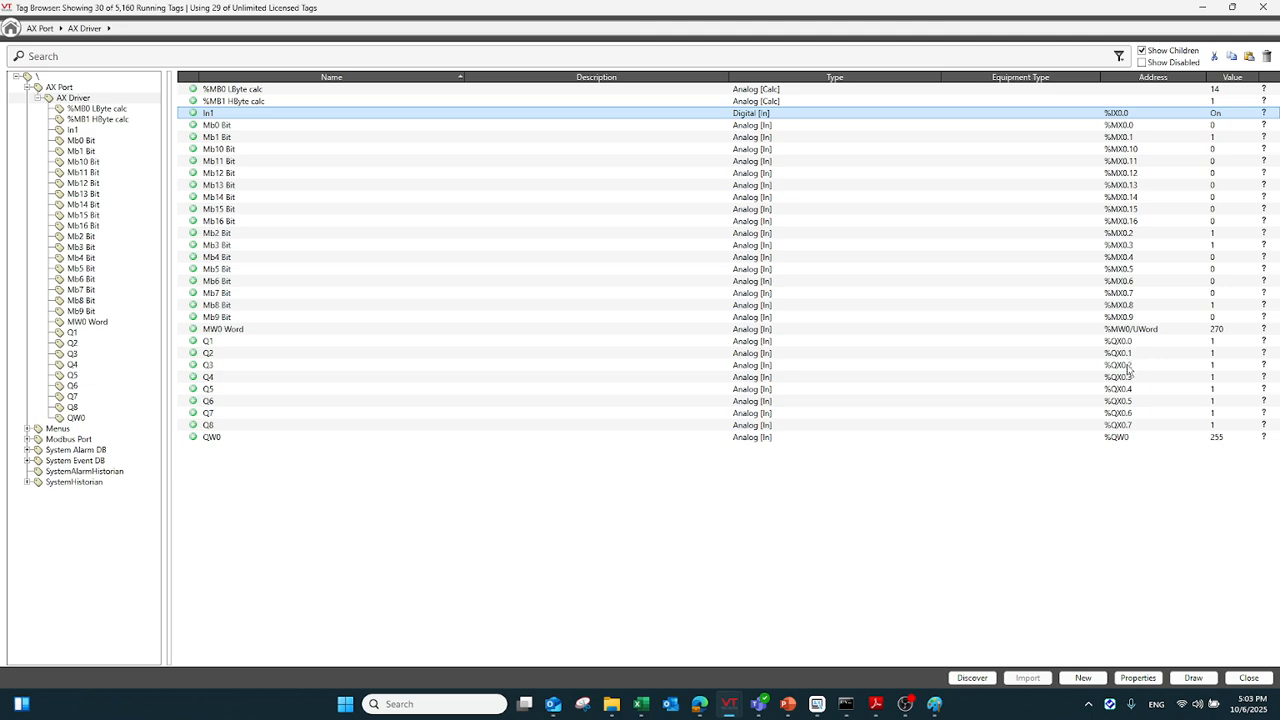
left_click(1210, 345)
key("Down")
key("Down")
key("Down")
key("Down")
key("Down")
key("Down")
key("Down")
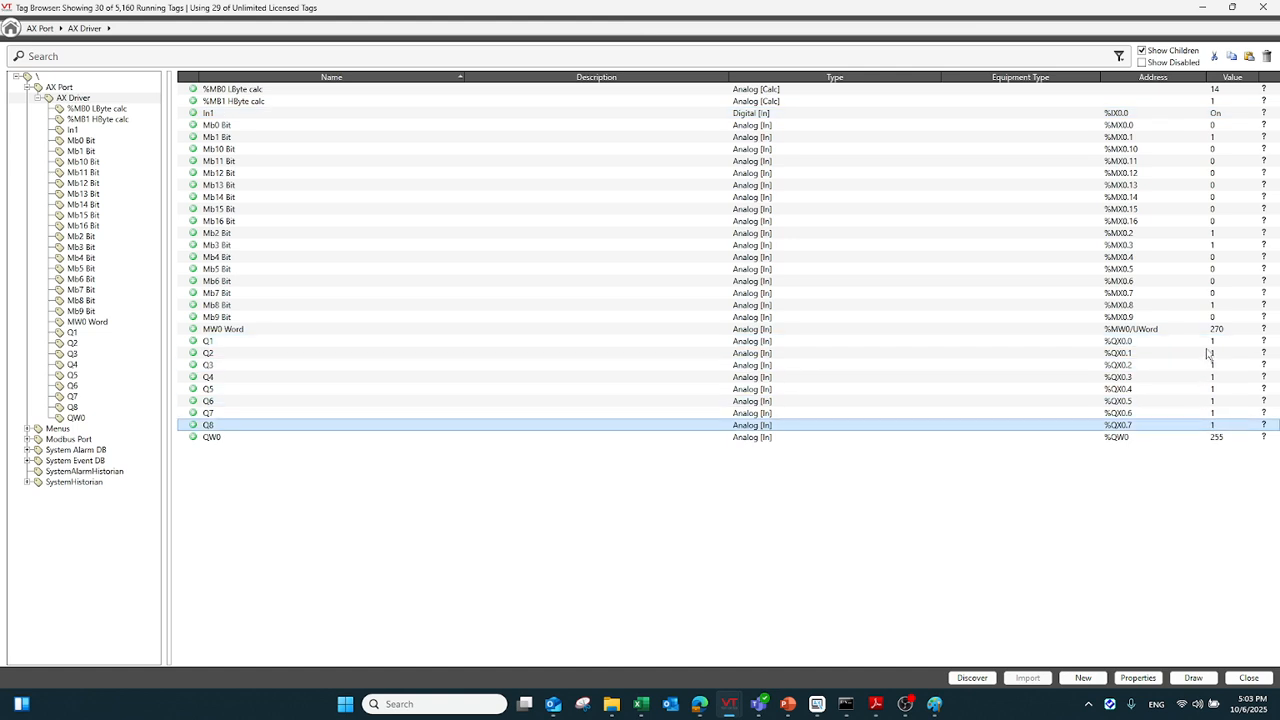
left_click(1208, 346)
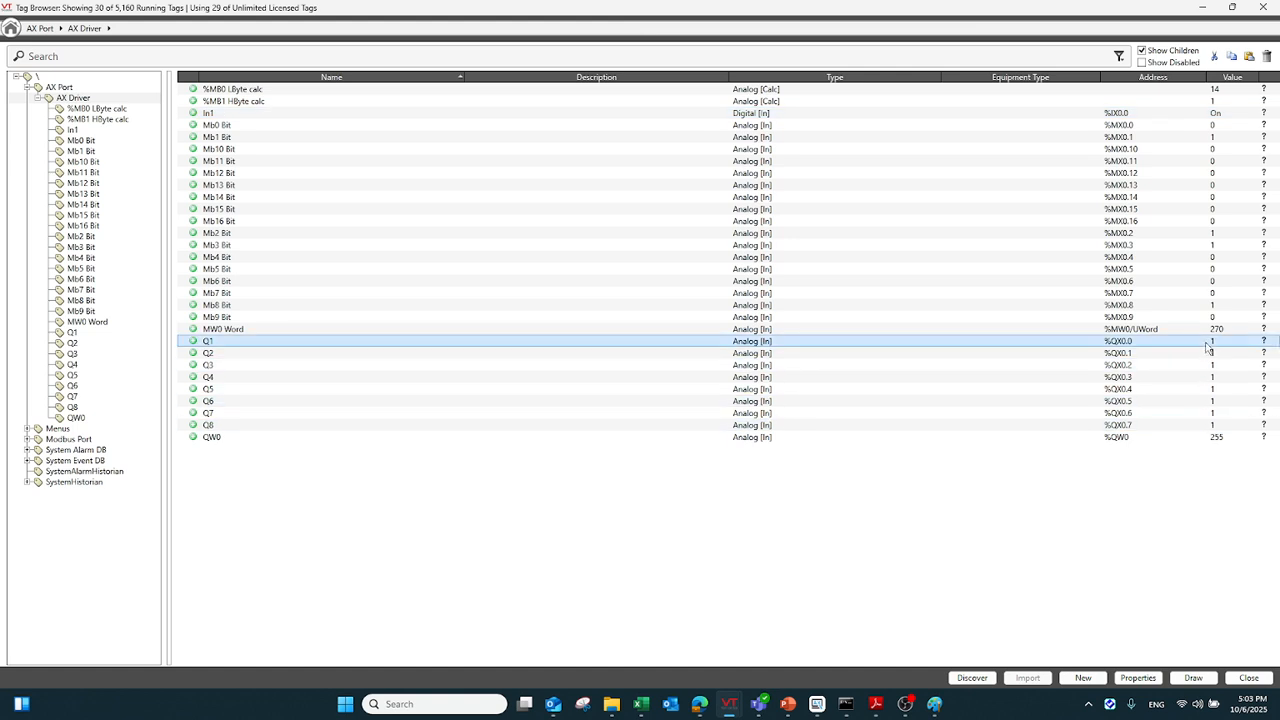
Review the addresses and live values of the In1, Mb bit and Q1 tags in the tag list
left_click(1177, 129)
left_click(1168, 173)
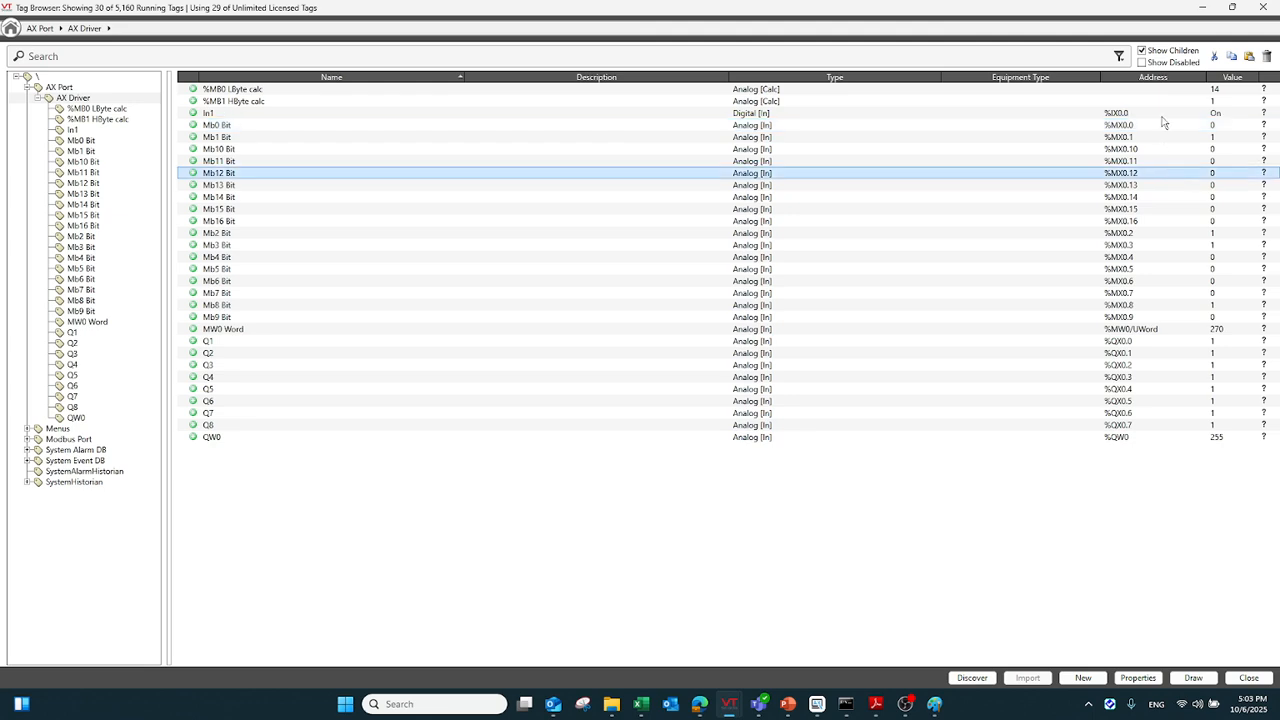
left_click(1162, 102)
left_click(1160, 114)
left_click(1157, 344)
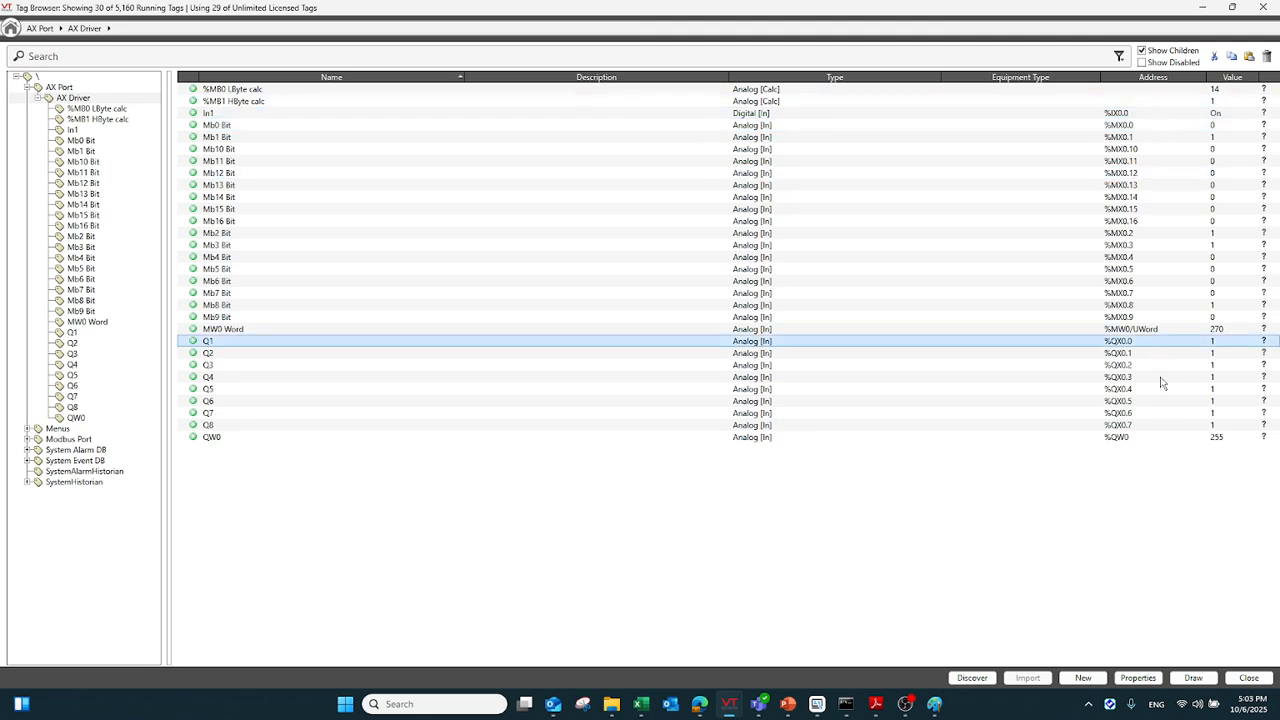
Switch to DIADesigner-AX and force the In2 input to TRUE from the watch list
left_click(1202, 12)
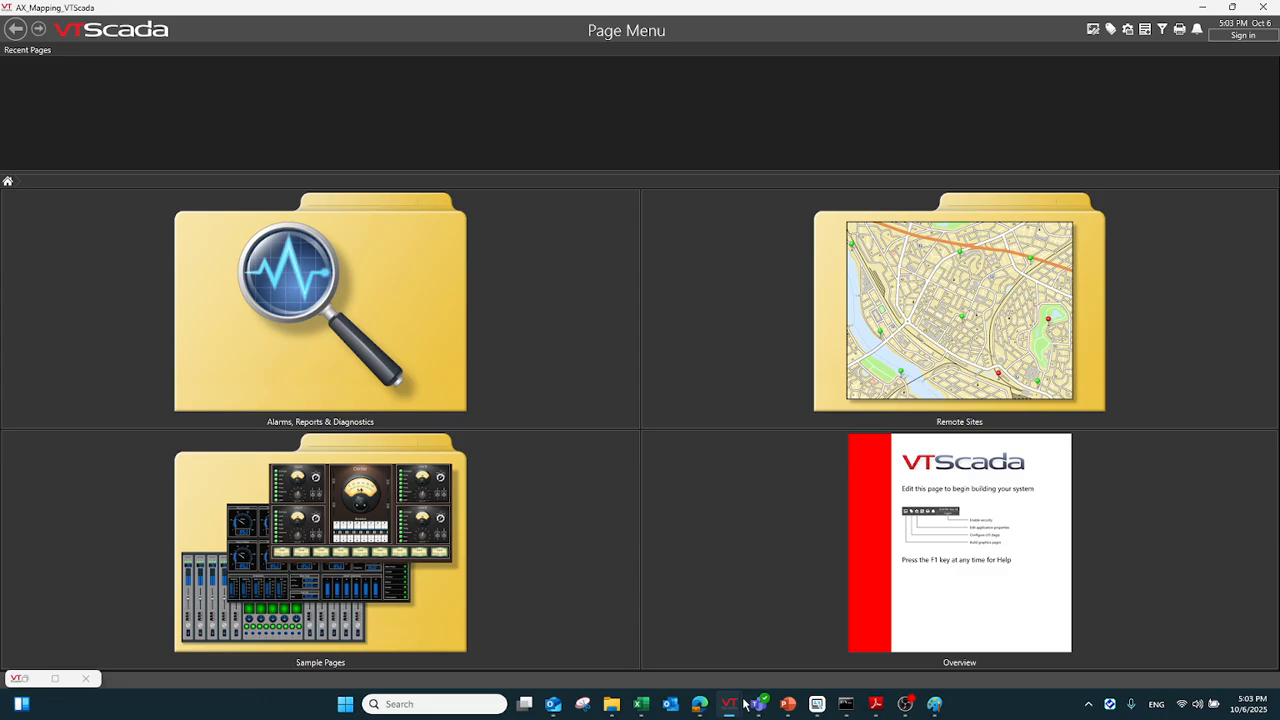
left_click(817, 704)
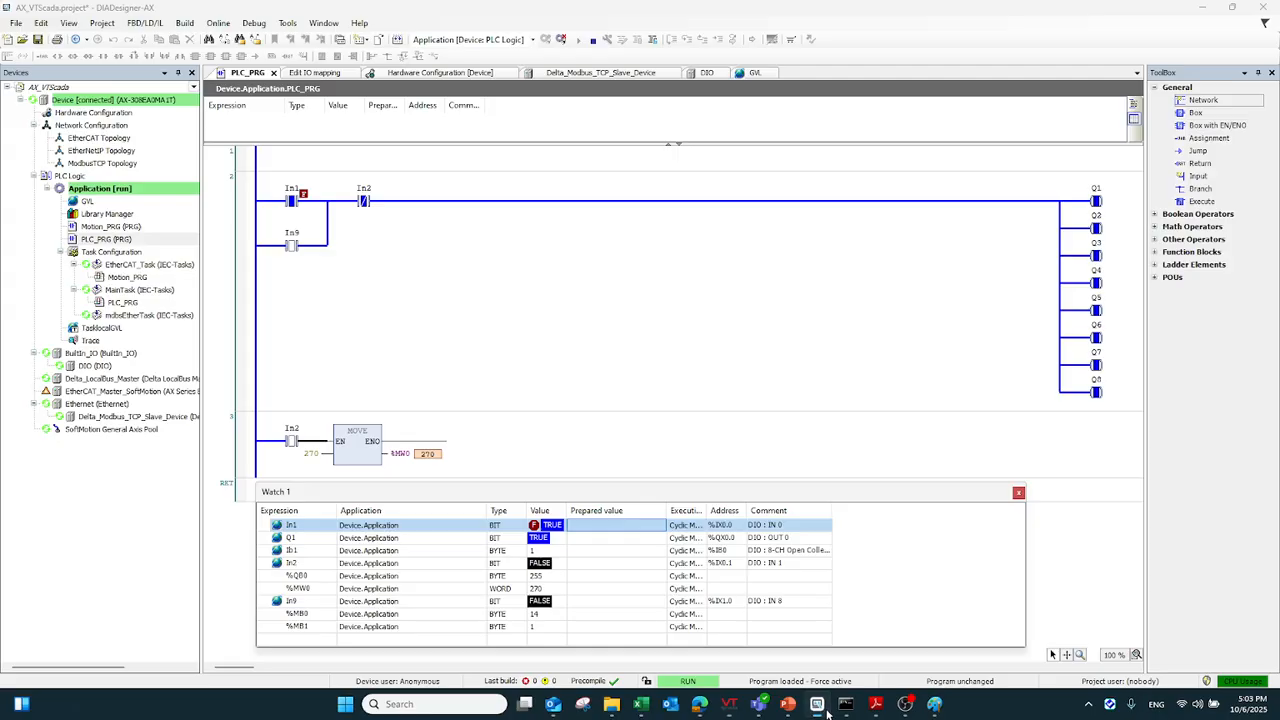
left_click(322, 541)
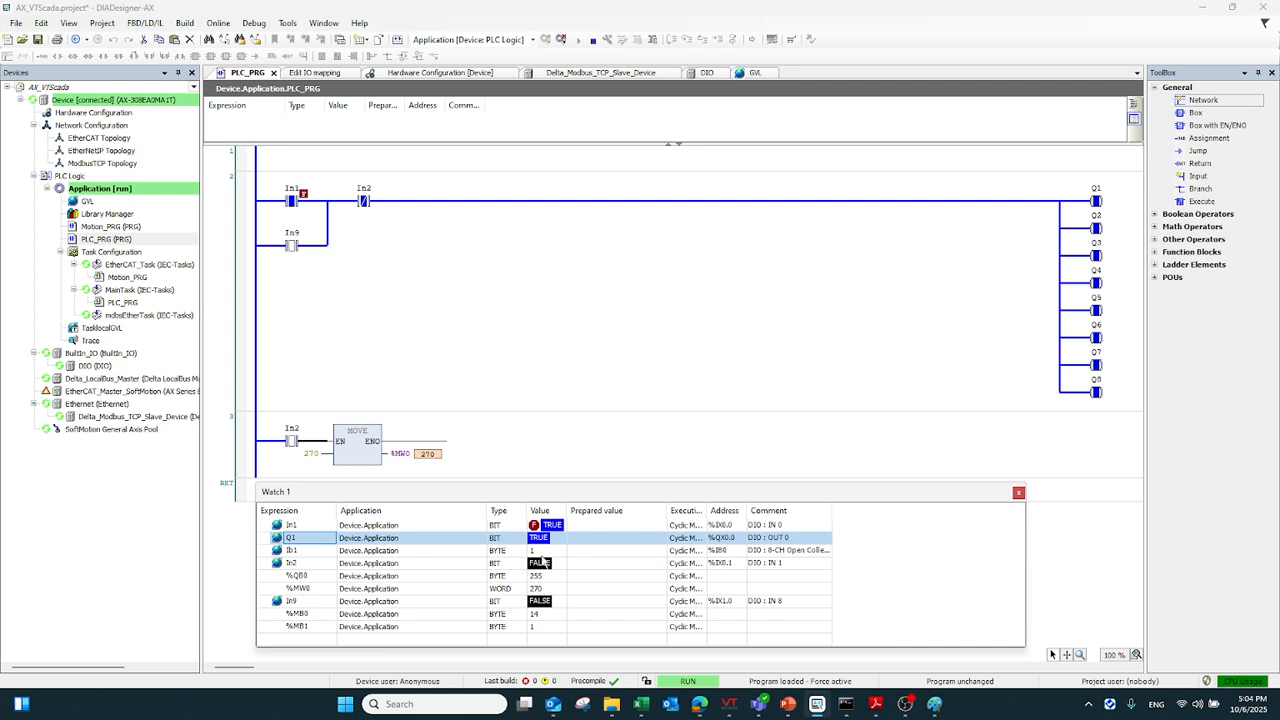
left_click(576, 566)
right_click(738, 563)
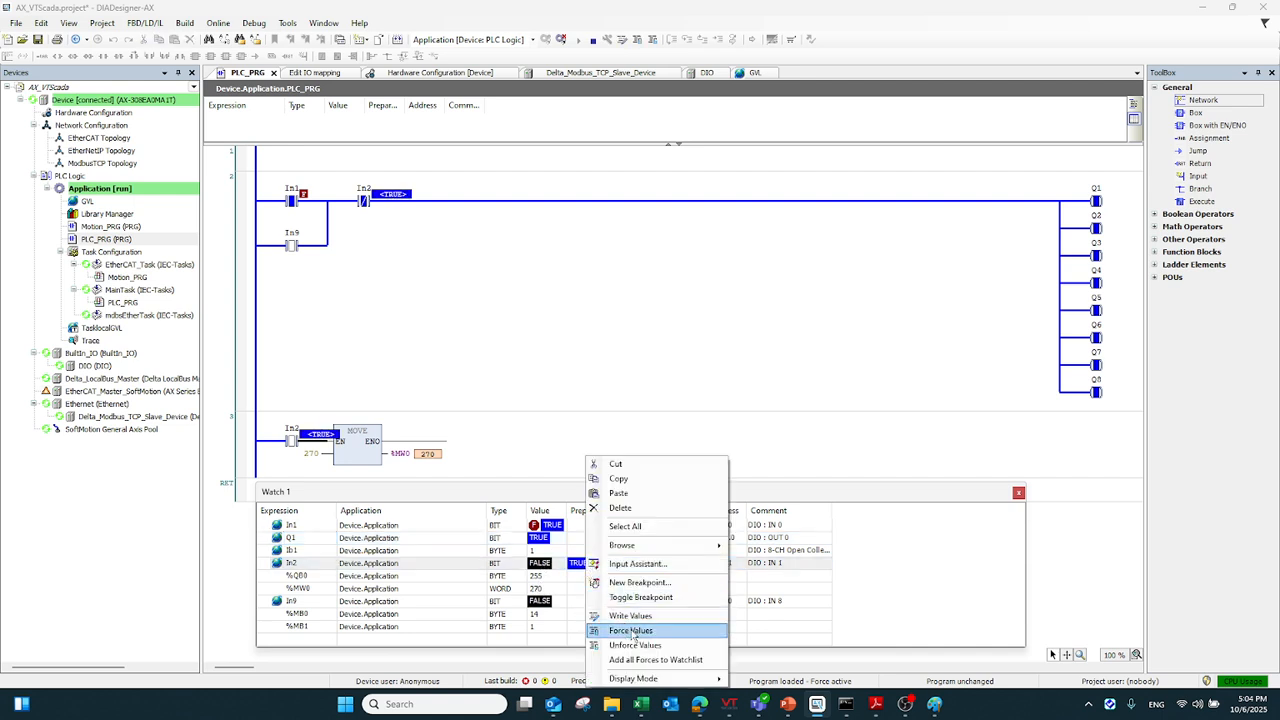
left_click(795, 551)
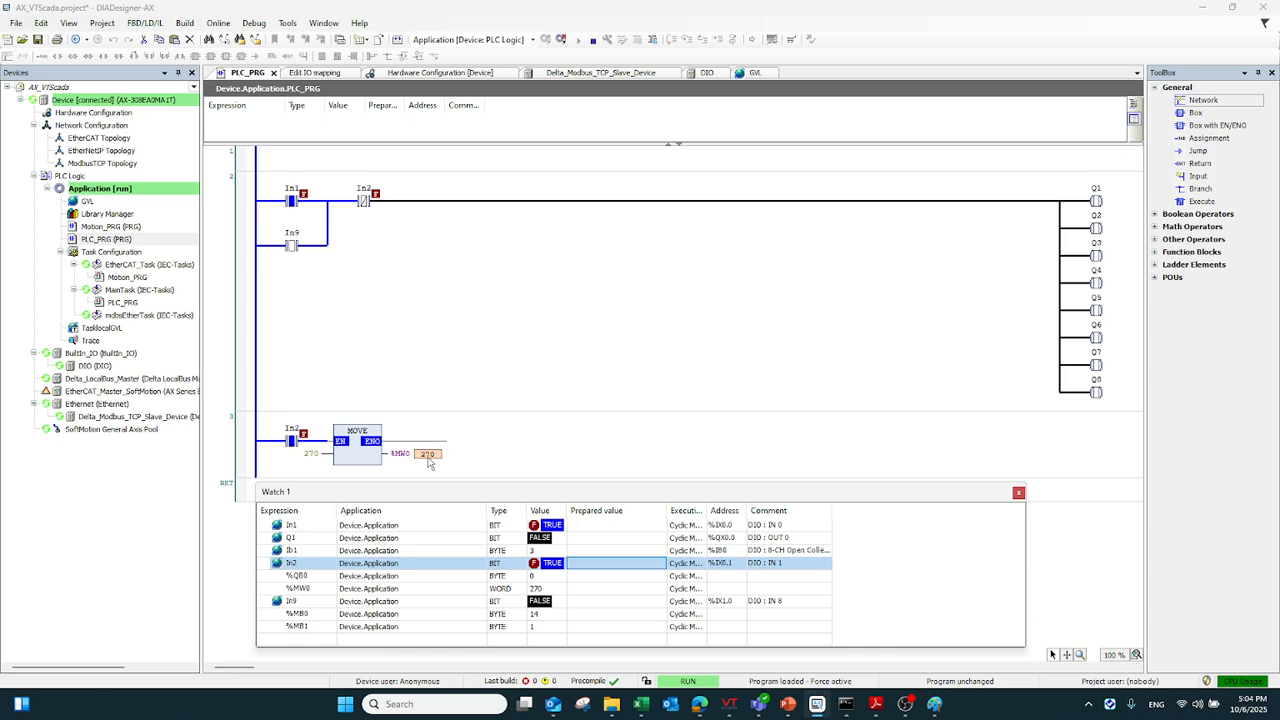
Return to the AX_Mapping_VTScada tag browser and check the live values of the output tags and MW0 Word
mouse_move(745, 701)
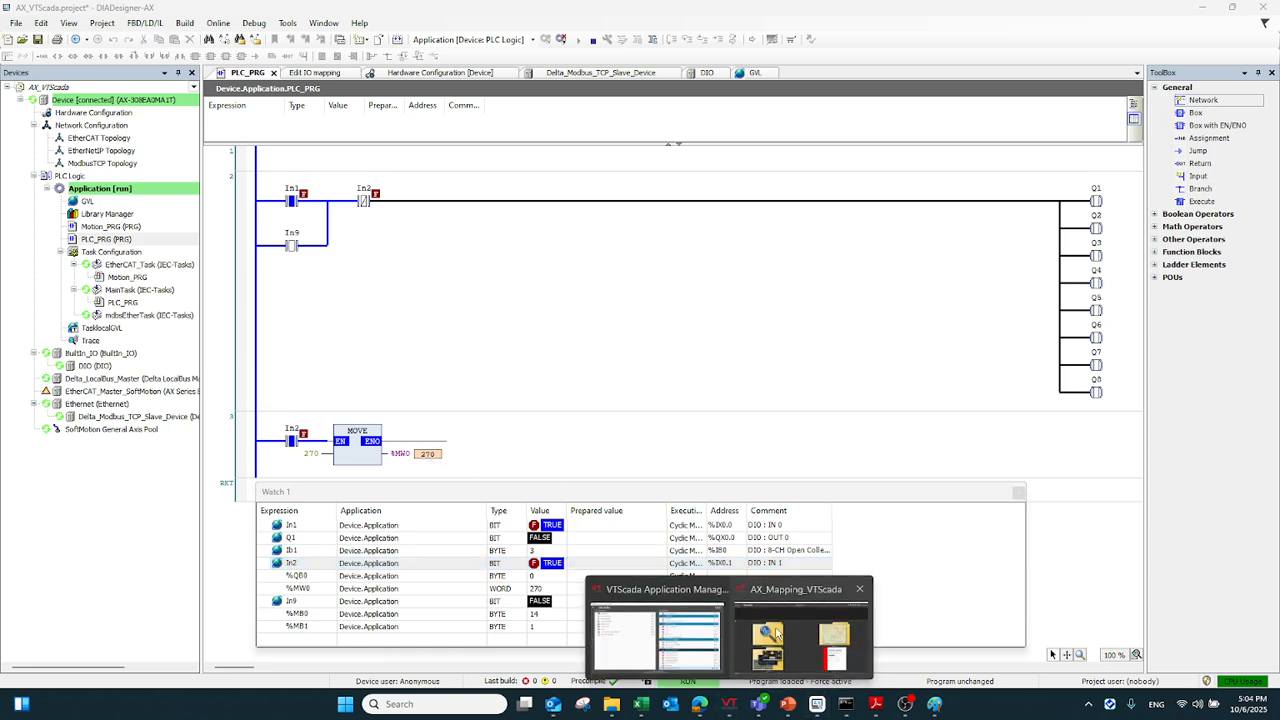
left_click(805, 617)
left_click(1098, 38)
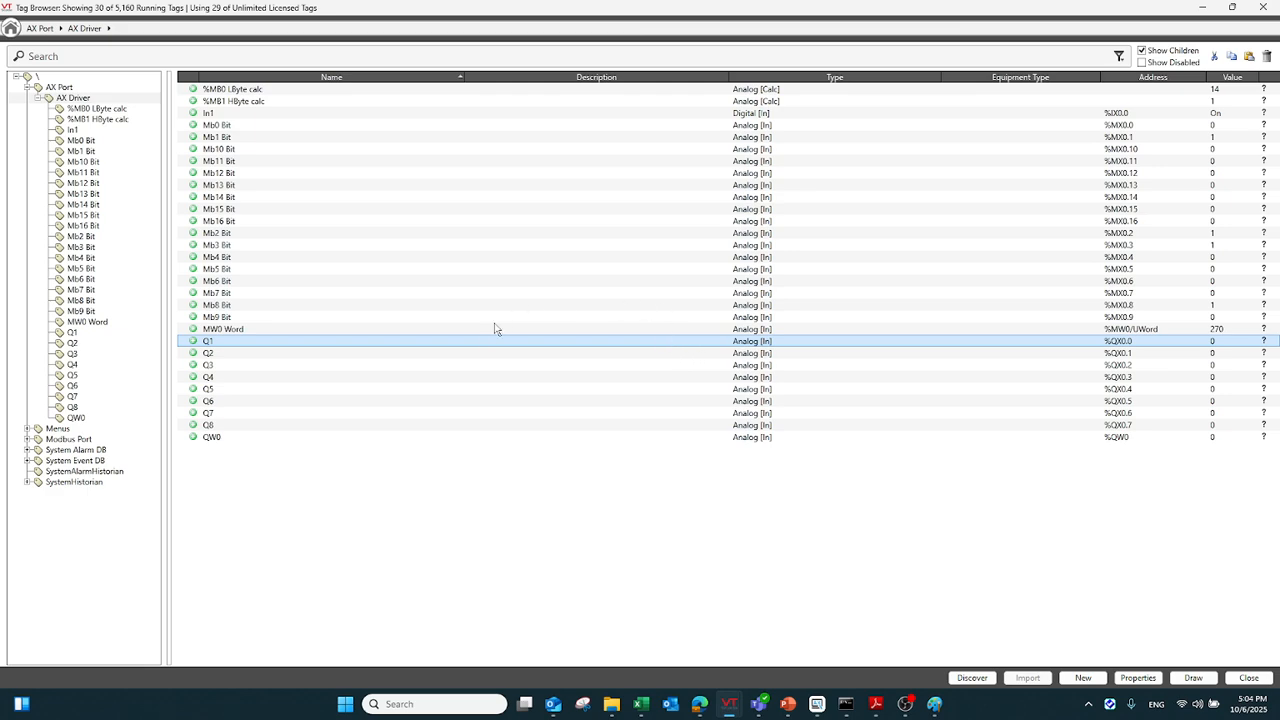
left_click(496, 329)
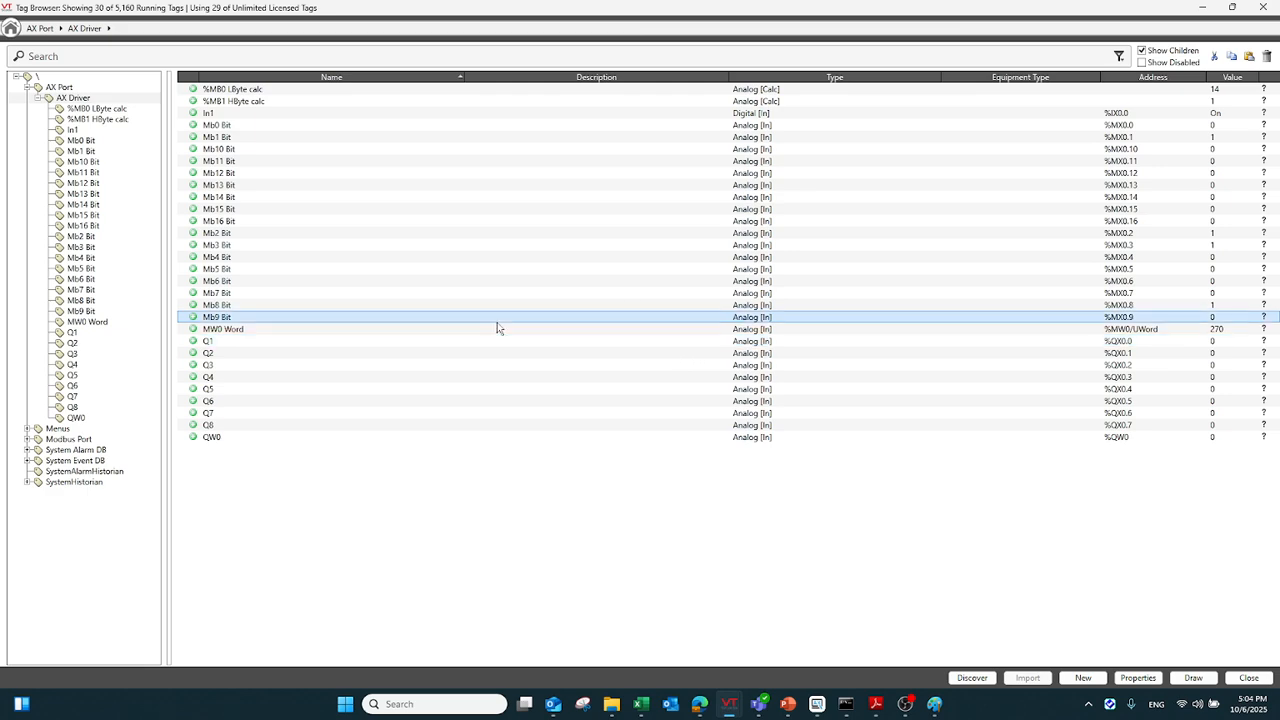
Examine the MW0 Word tag's read address and the available Delta address types, leaving its properties unchanged
double_click(1176, 331)
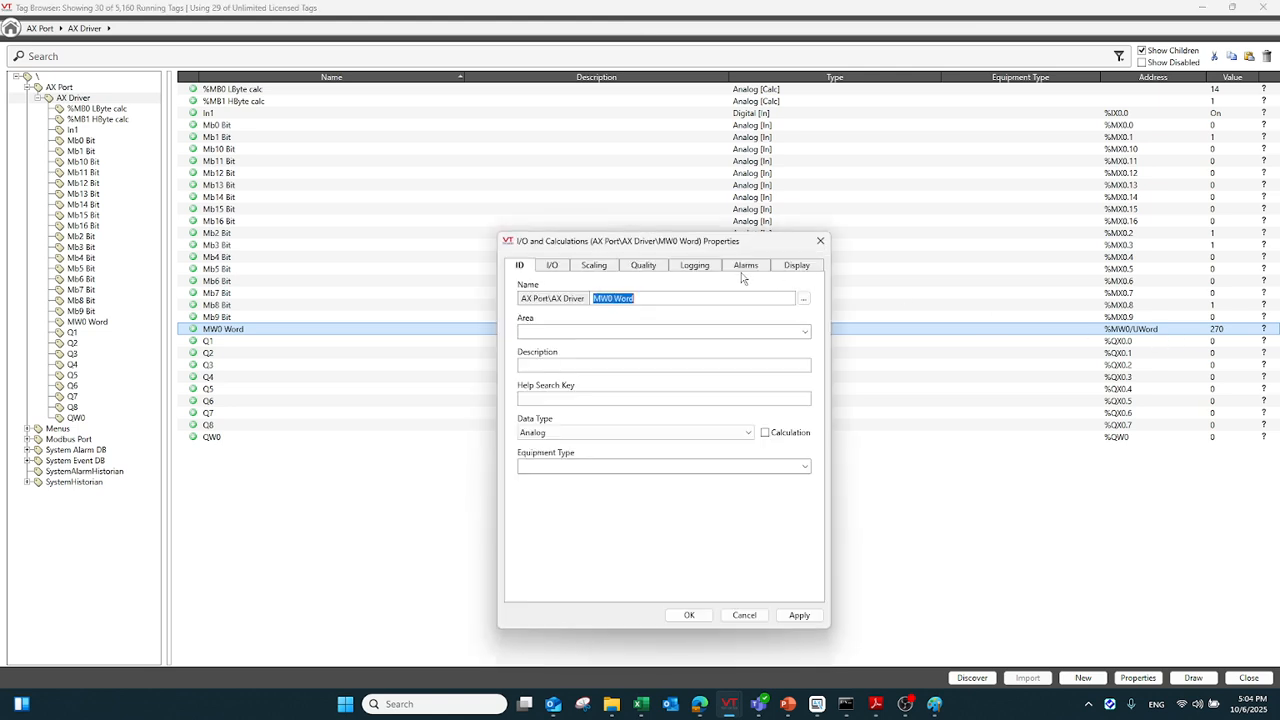
left_click(560, 268)
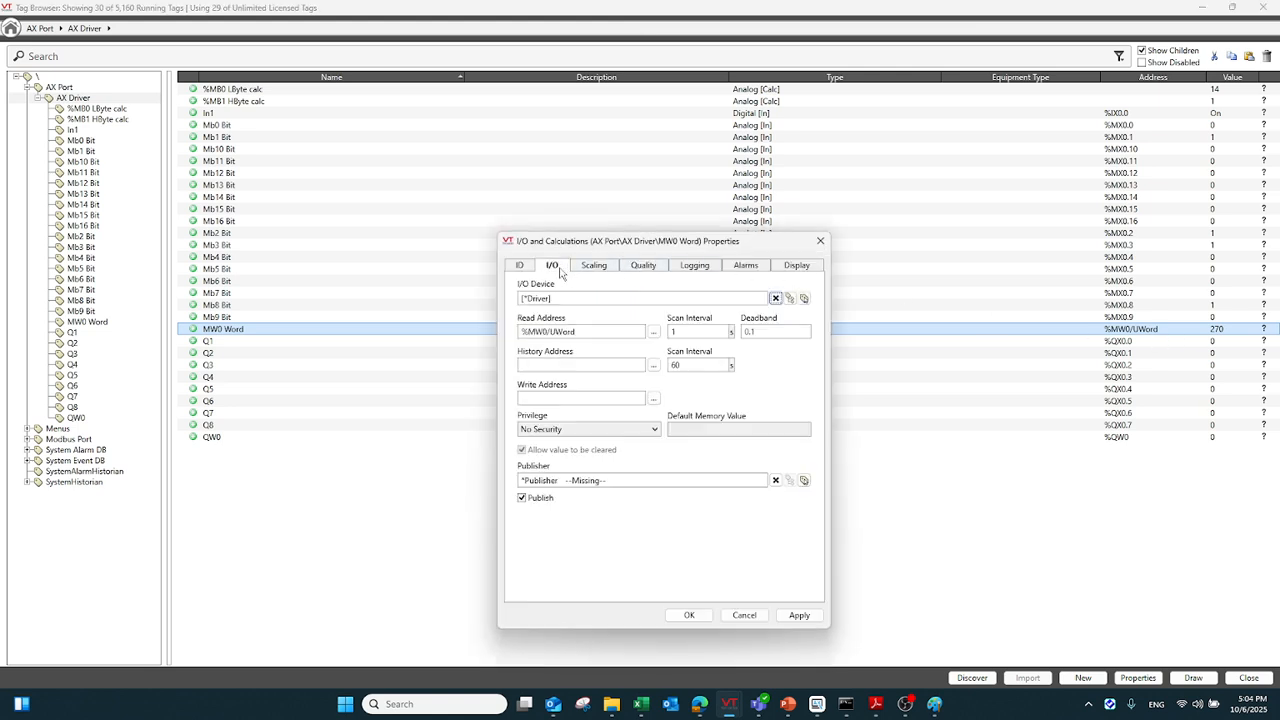
left_click(653, 334)
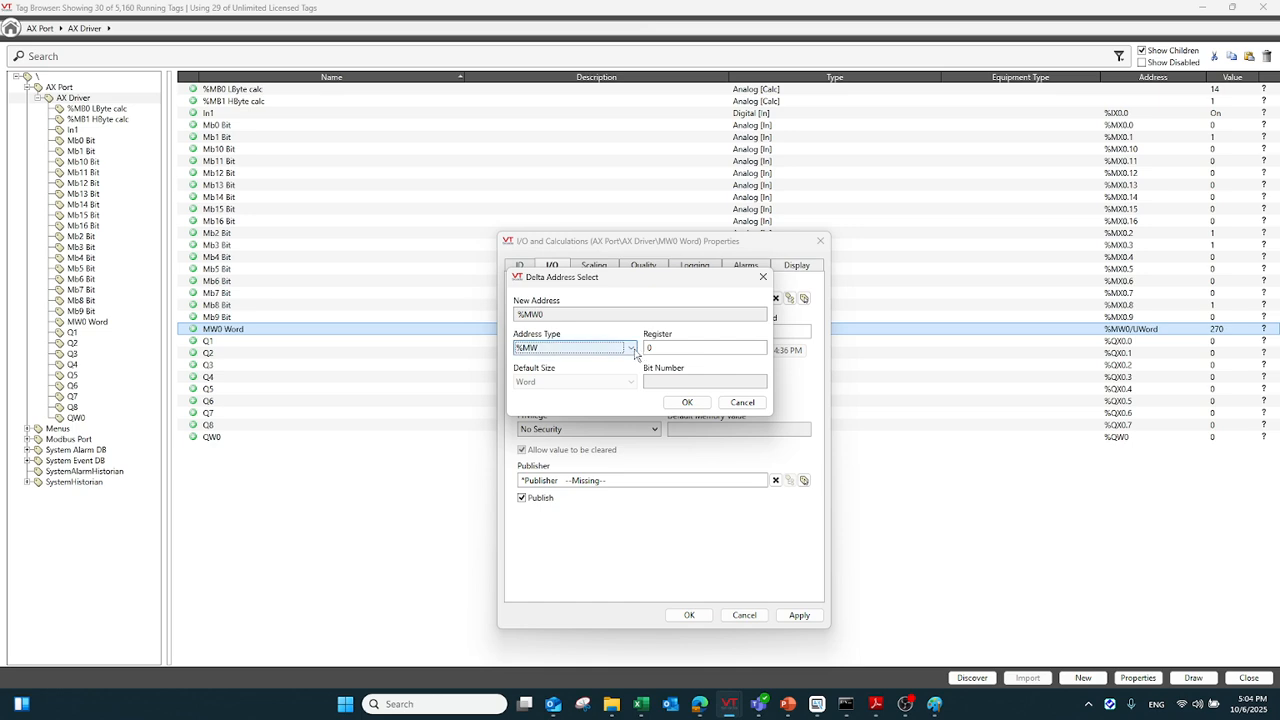
left_click(633, 349)
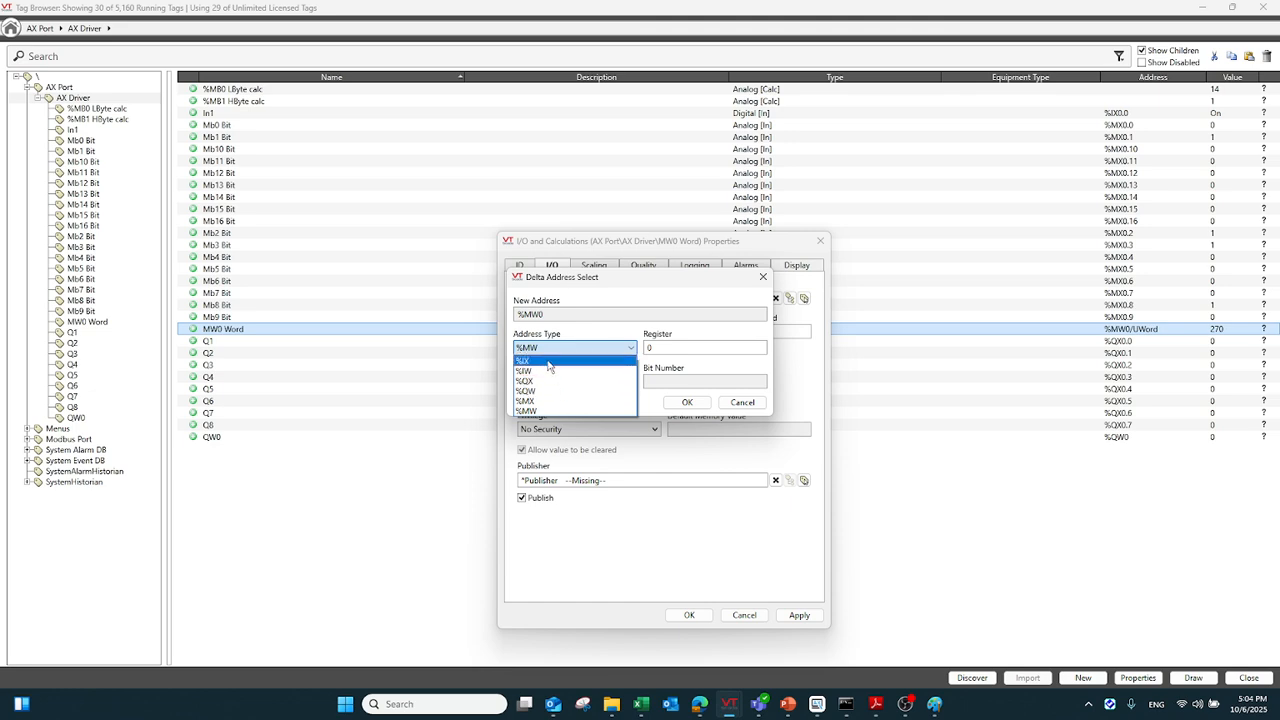
left_click(750, 402)
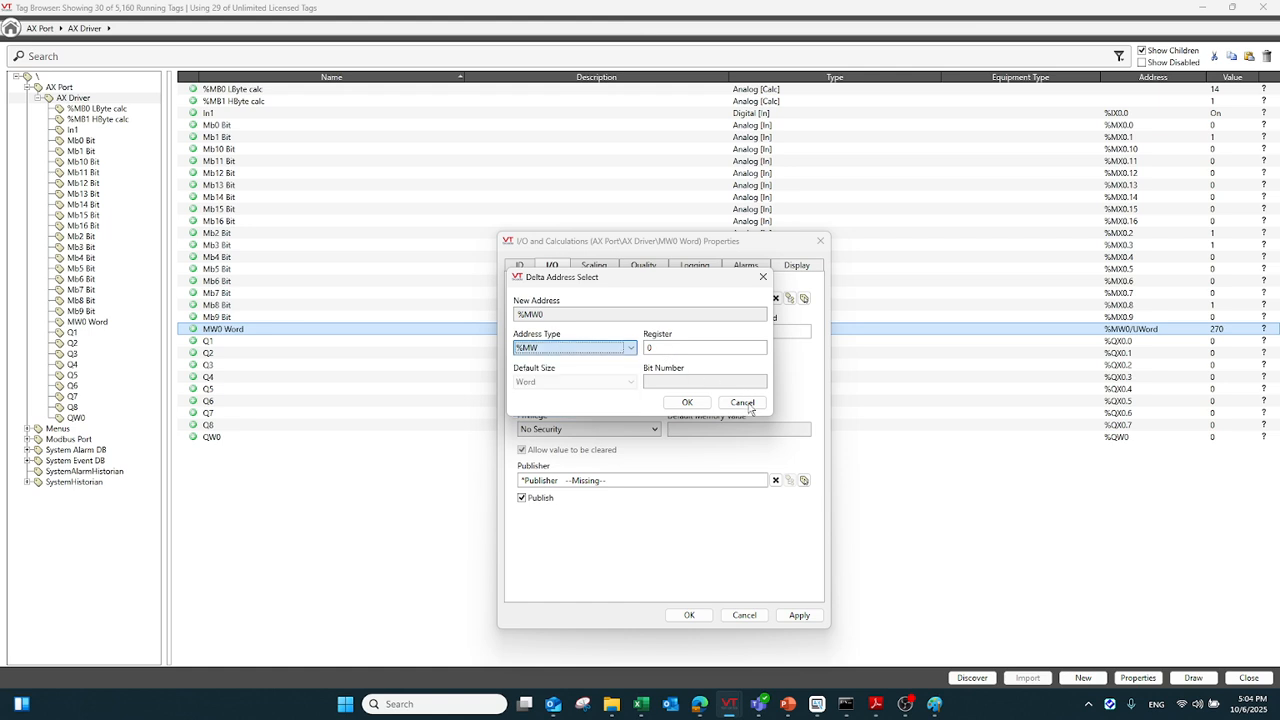
left_click(763, 277)
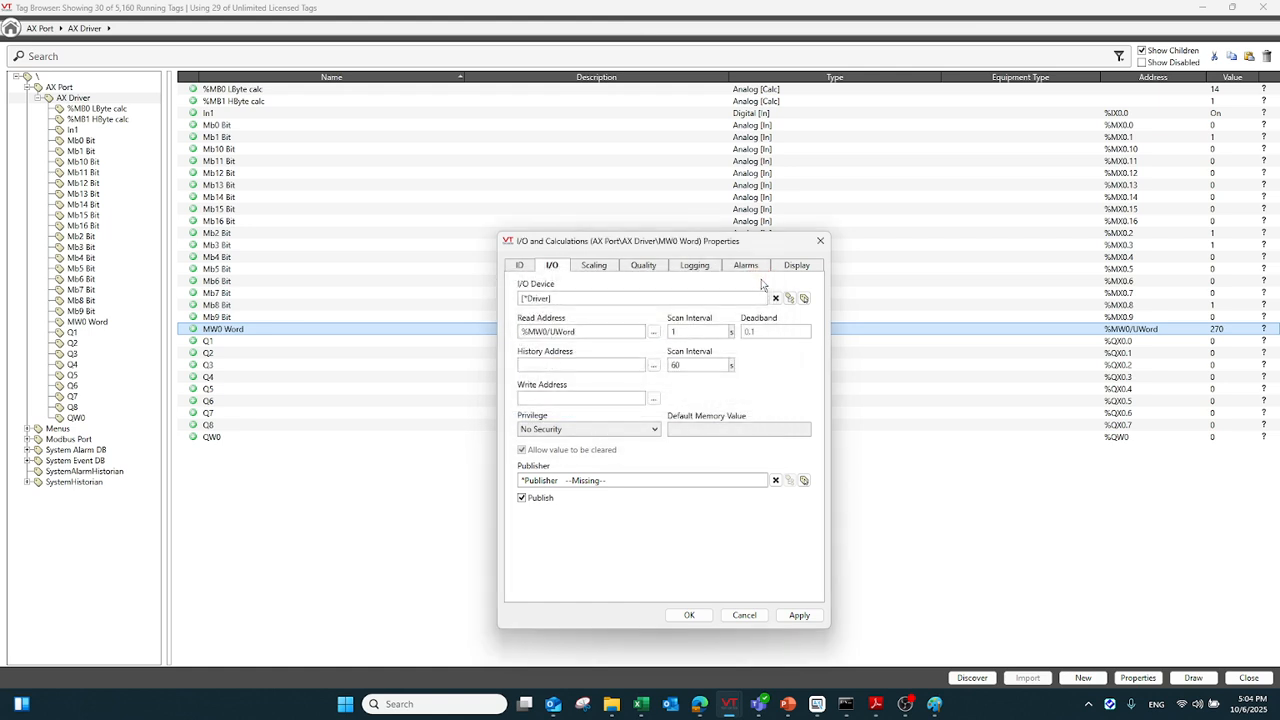
left_click(820, 241)
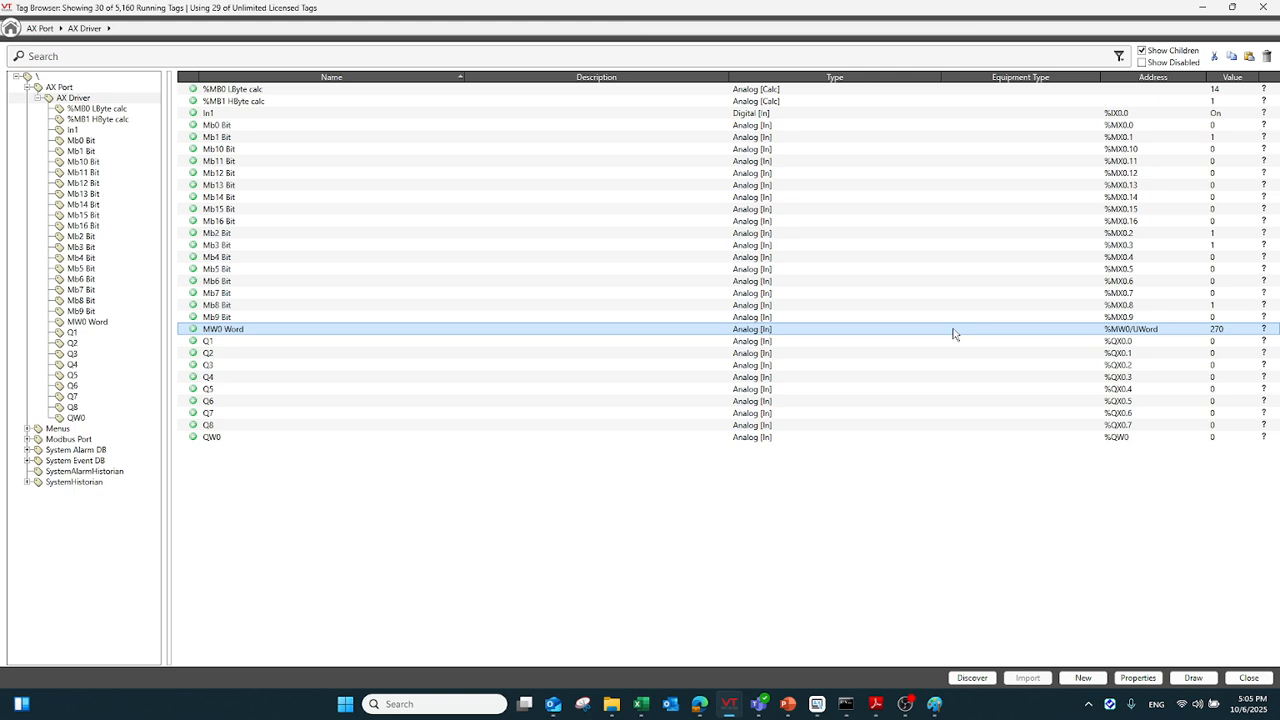
Compare the %MB0 LByte calc and %MB1 HByte calc tags with MW0 Word, and view the high/low byte breakdown in Paint
left_click(305, 92)
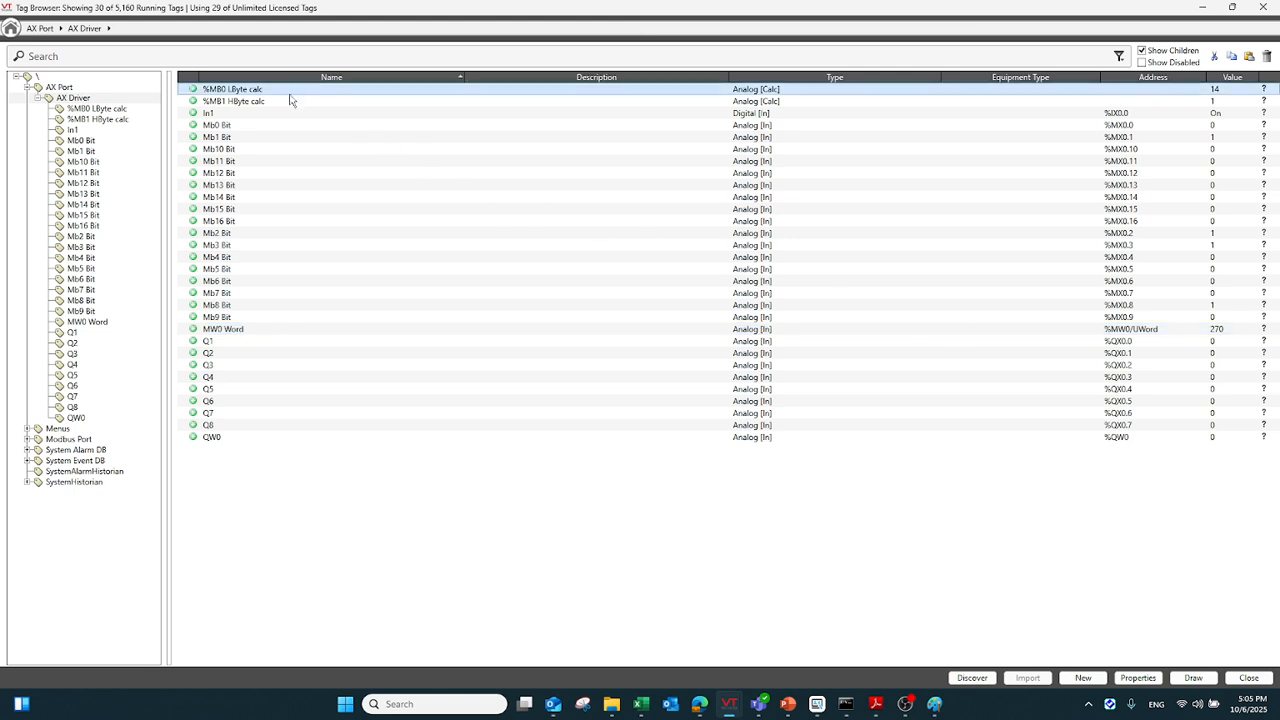
left_click(290, 101)
left_click(297, 92)
left_click(262, 330)
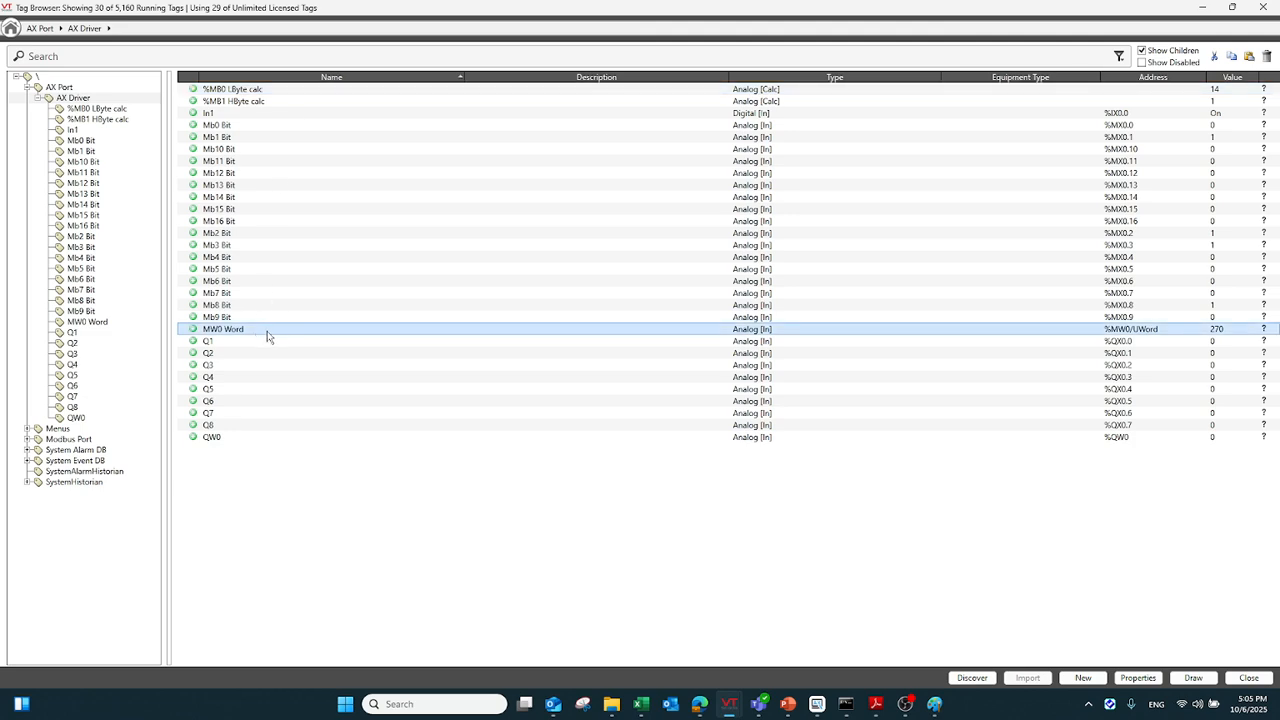
left_click(316, 90)
left_click(306, 102)
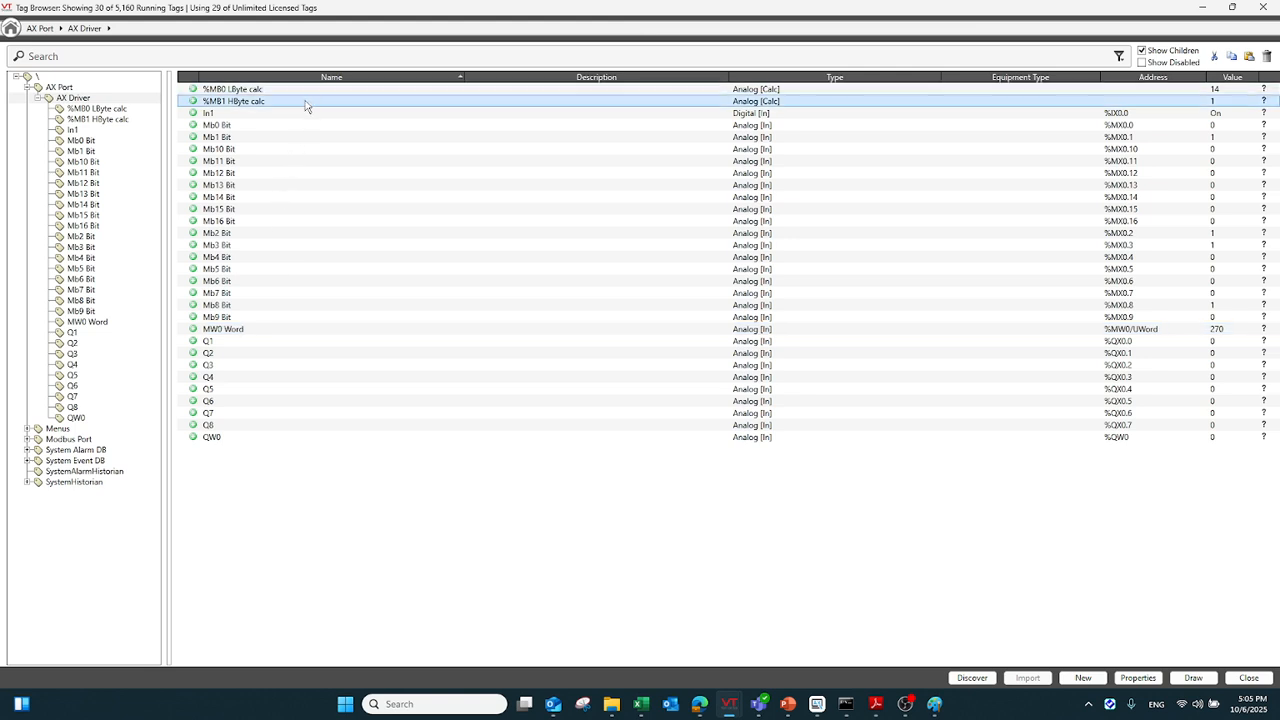
left_click(311, 91)
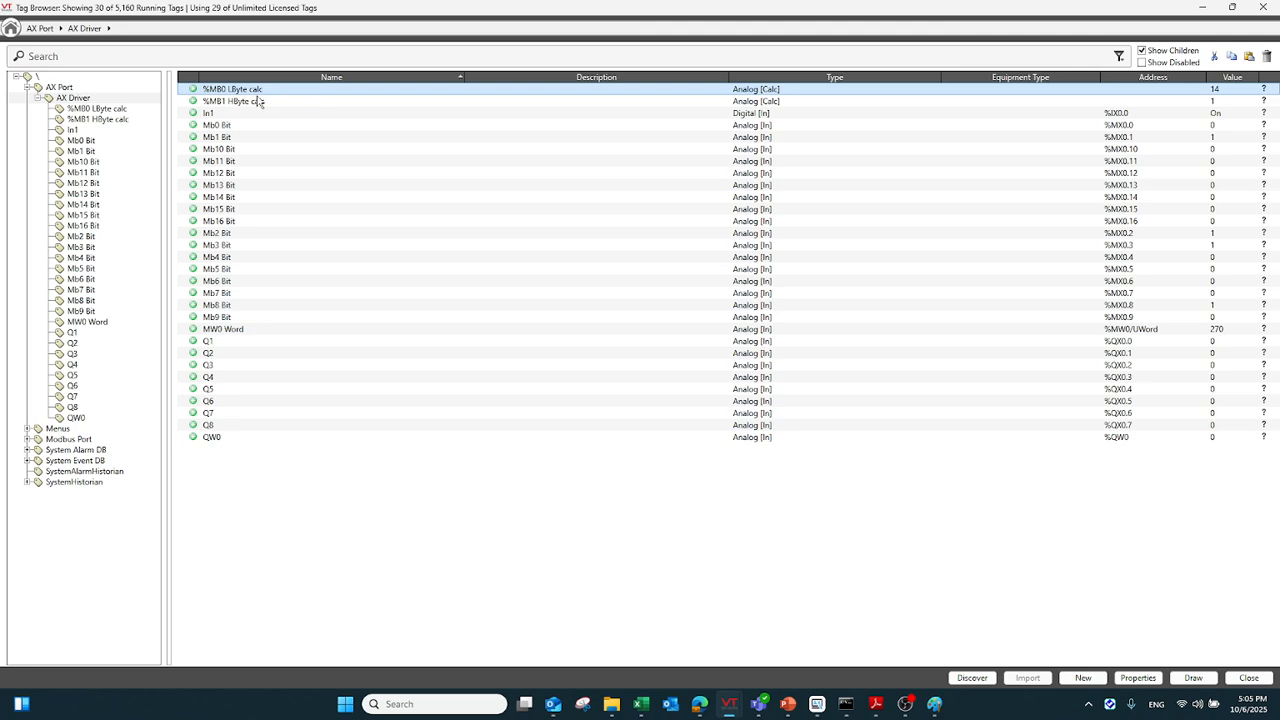
left_click(934, 704)
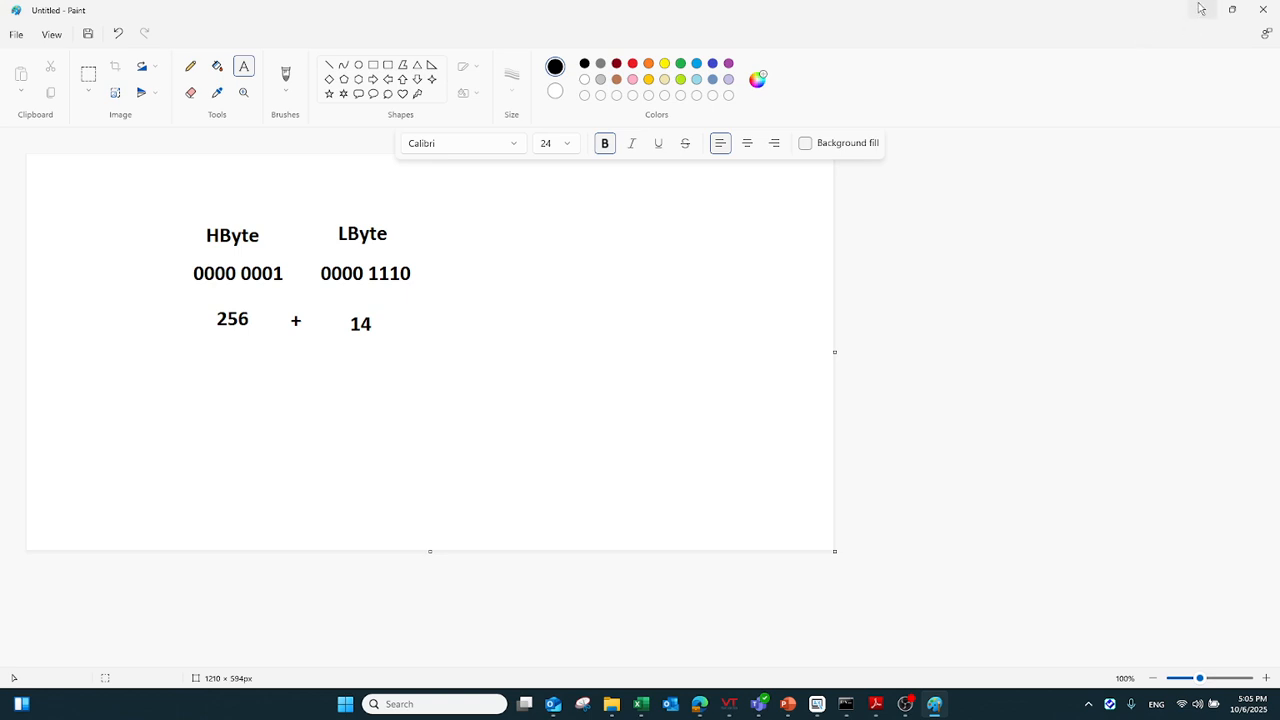
left_click(1201, 9)
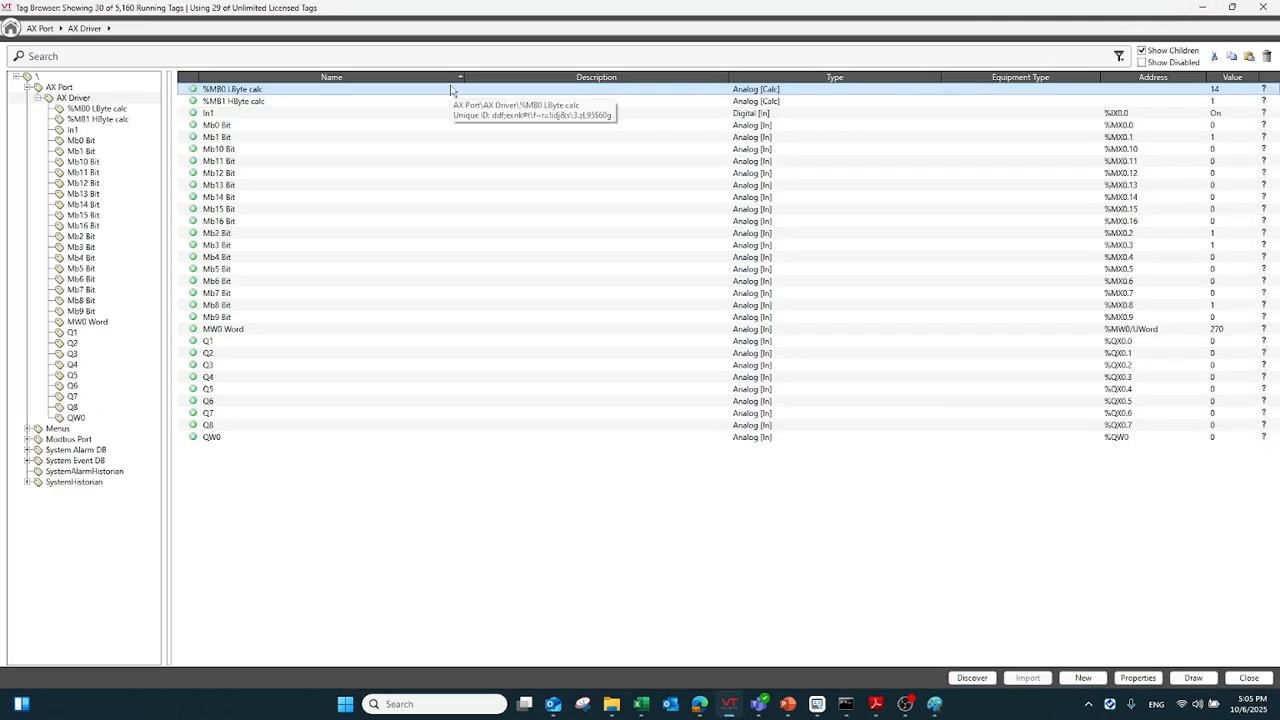
Inspect the calculation expression of the %MB0 LByte calc tag and close its properties without changes
left_click(1138, 678)
left_click(582, 266)
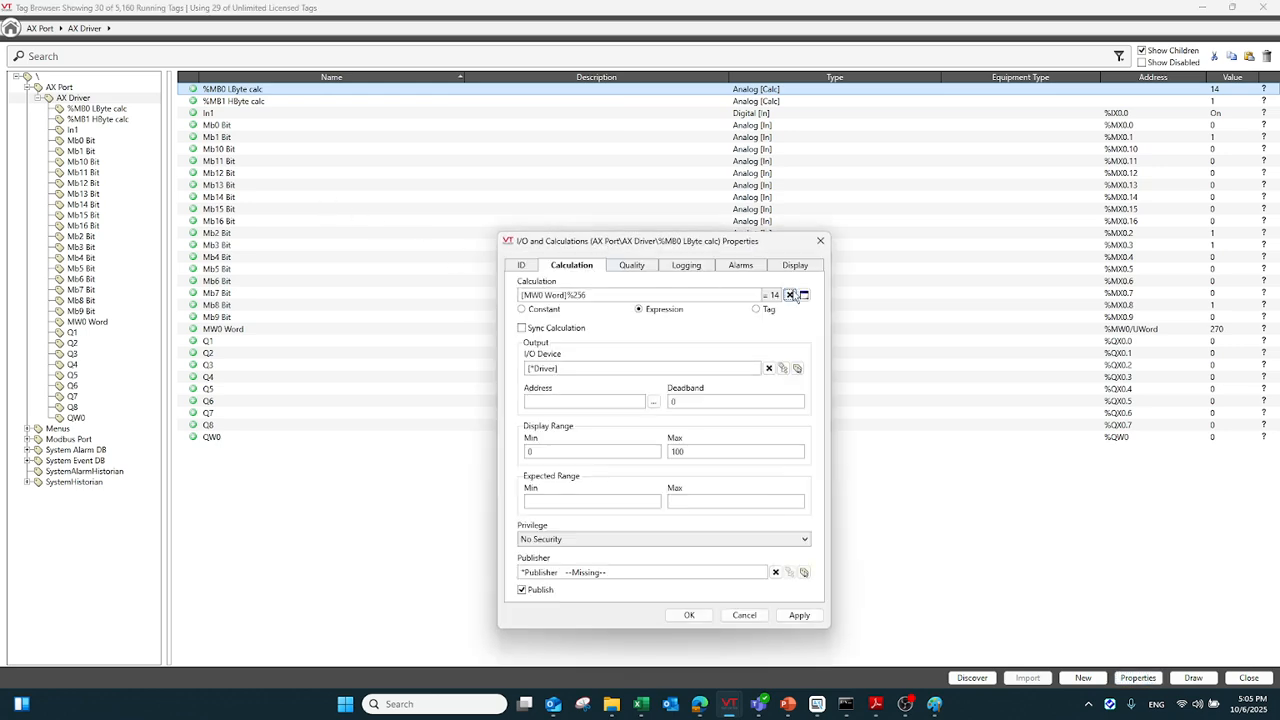
left_click(803, 295)
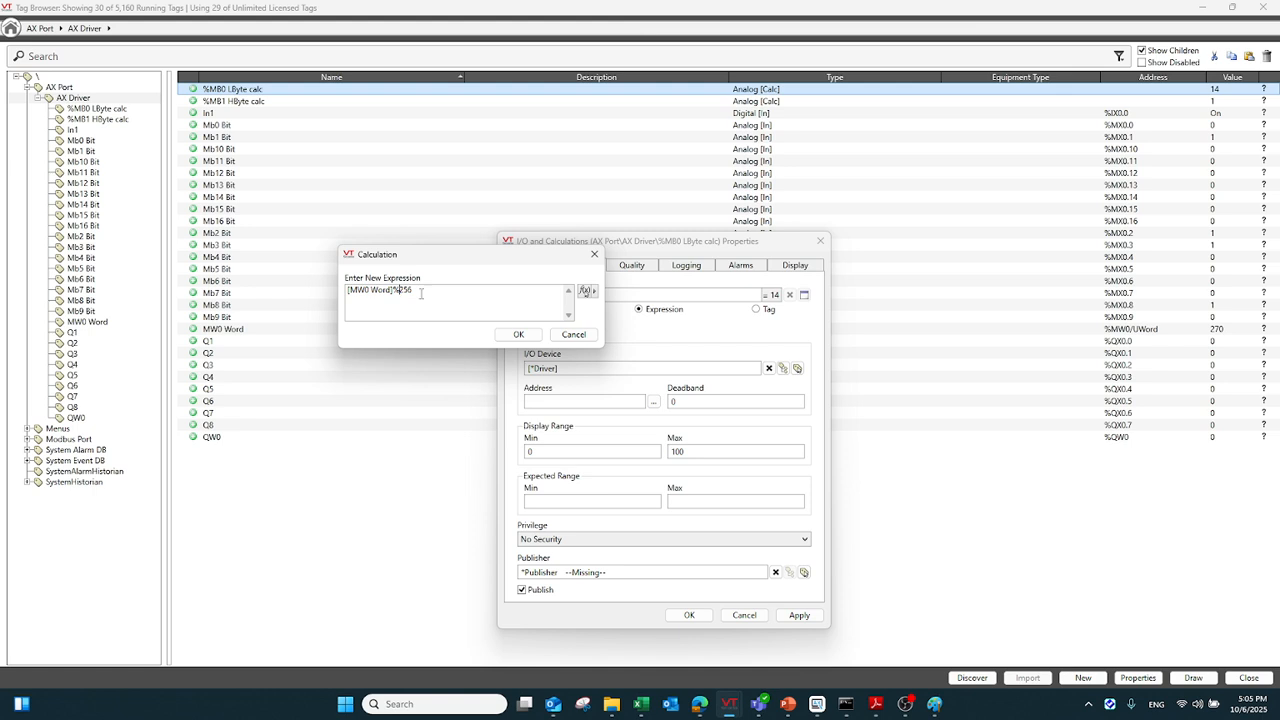
left_click_drag(421, 293, 344, 302)
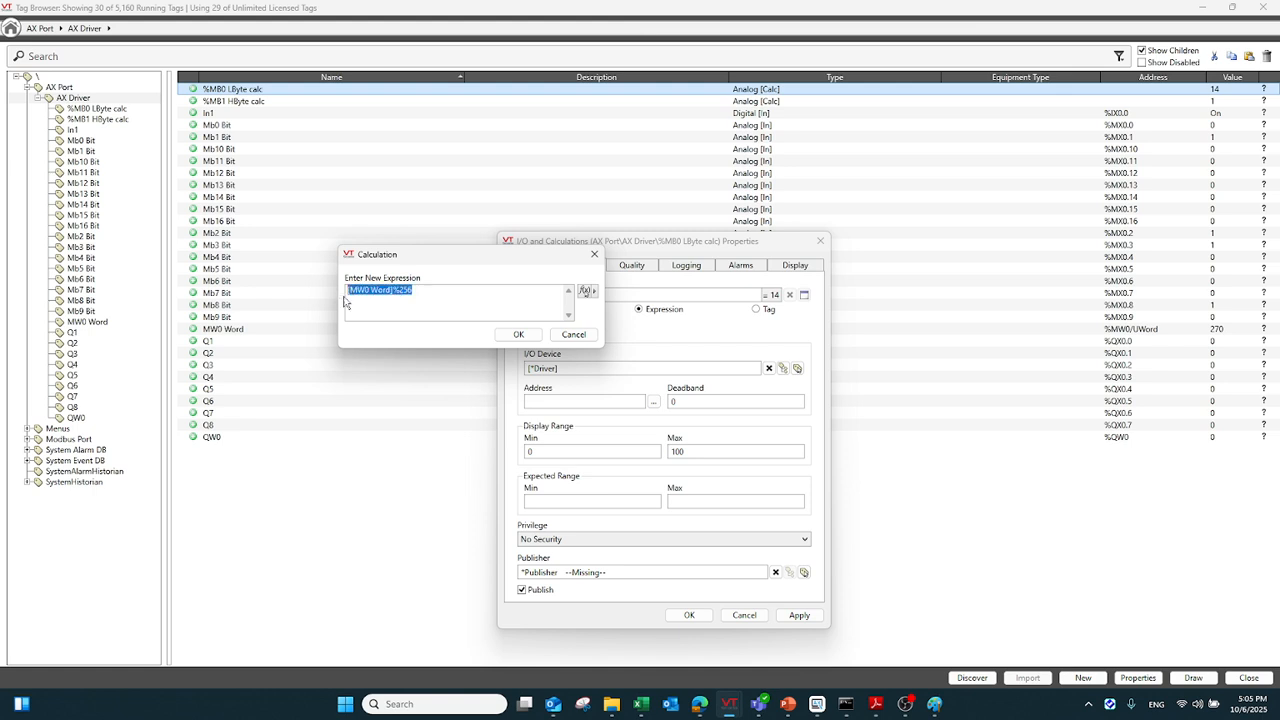
left_click(573, 334)
left_click(819, 242)
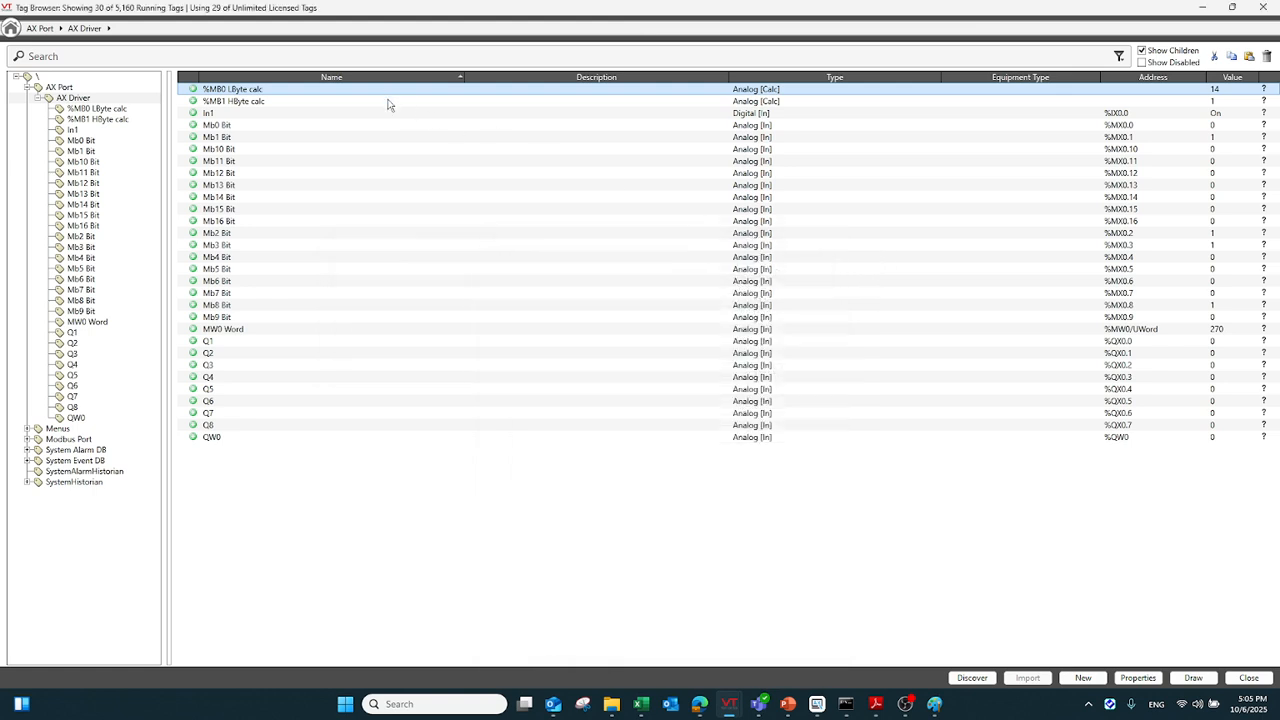
Inspect the calculation expression of the %MB1 HByte calc tag and close its properties without changes
left_click(388, 101)
left_click(1138, 678)
left_click(571, 265)
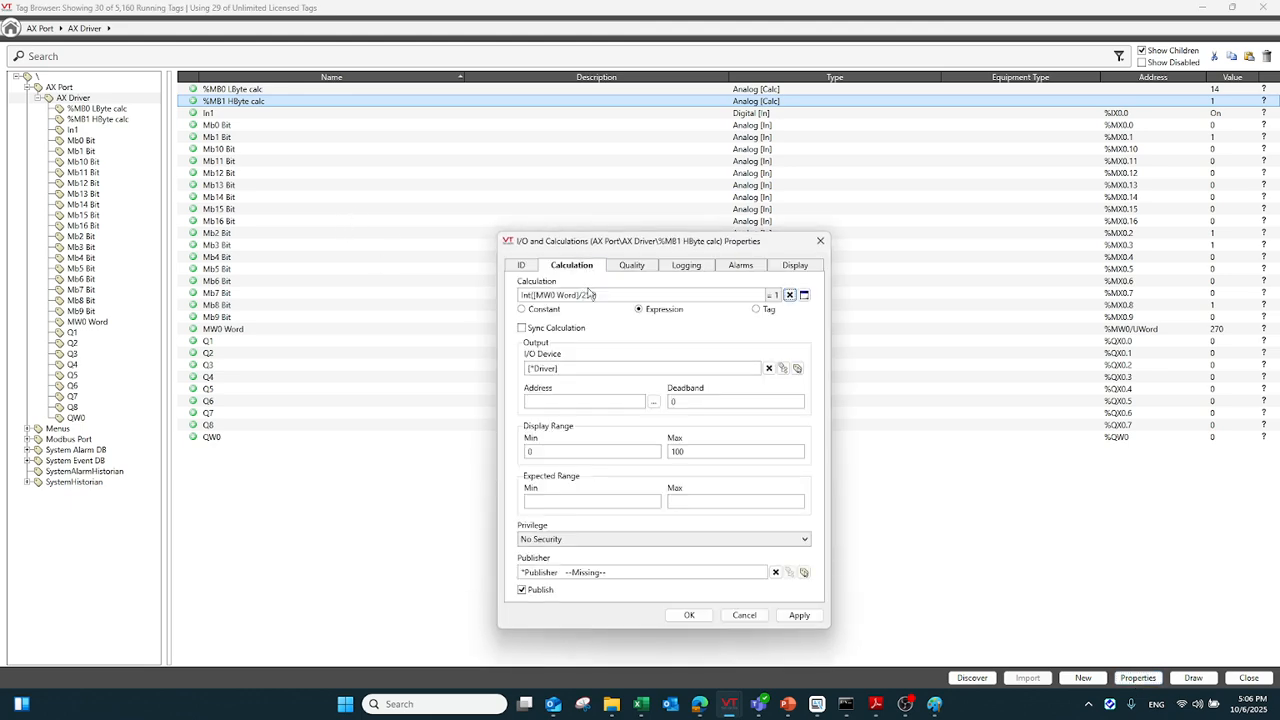
left_click(803, 296)
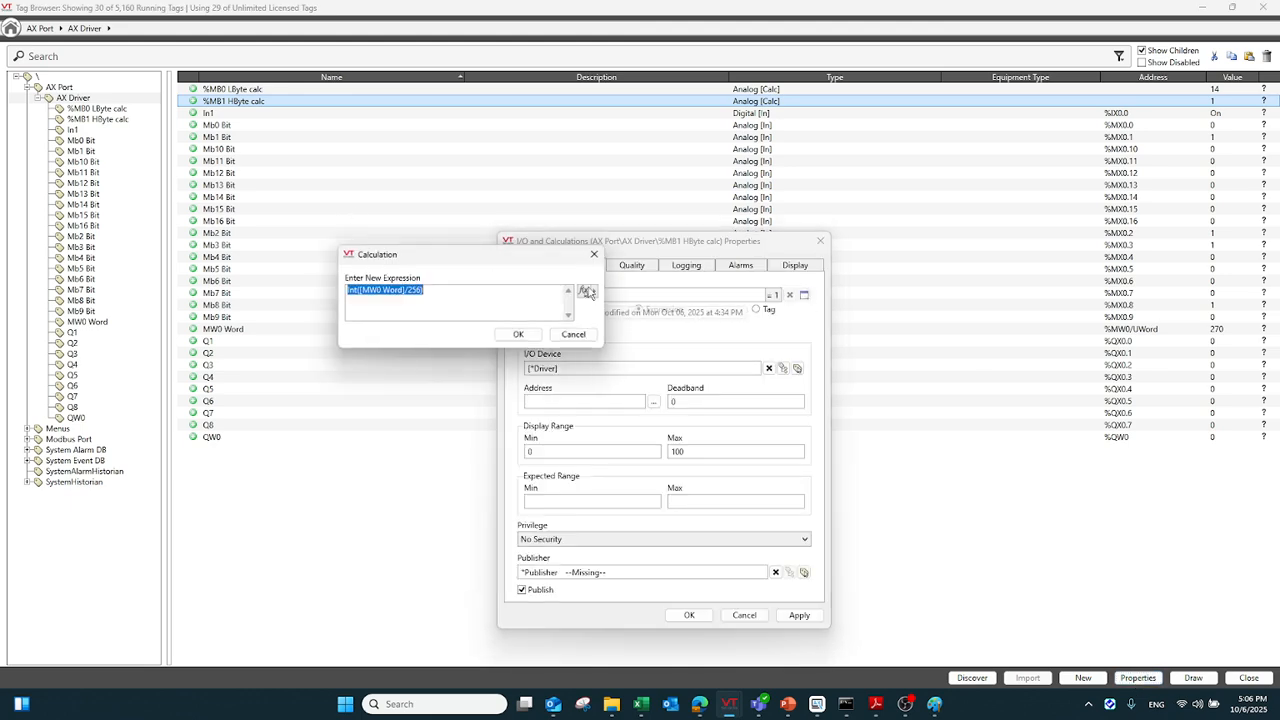
left_click(431, 302)
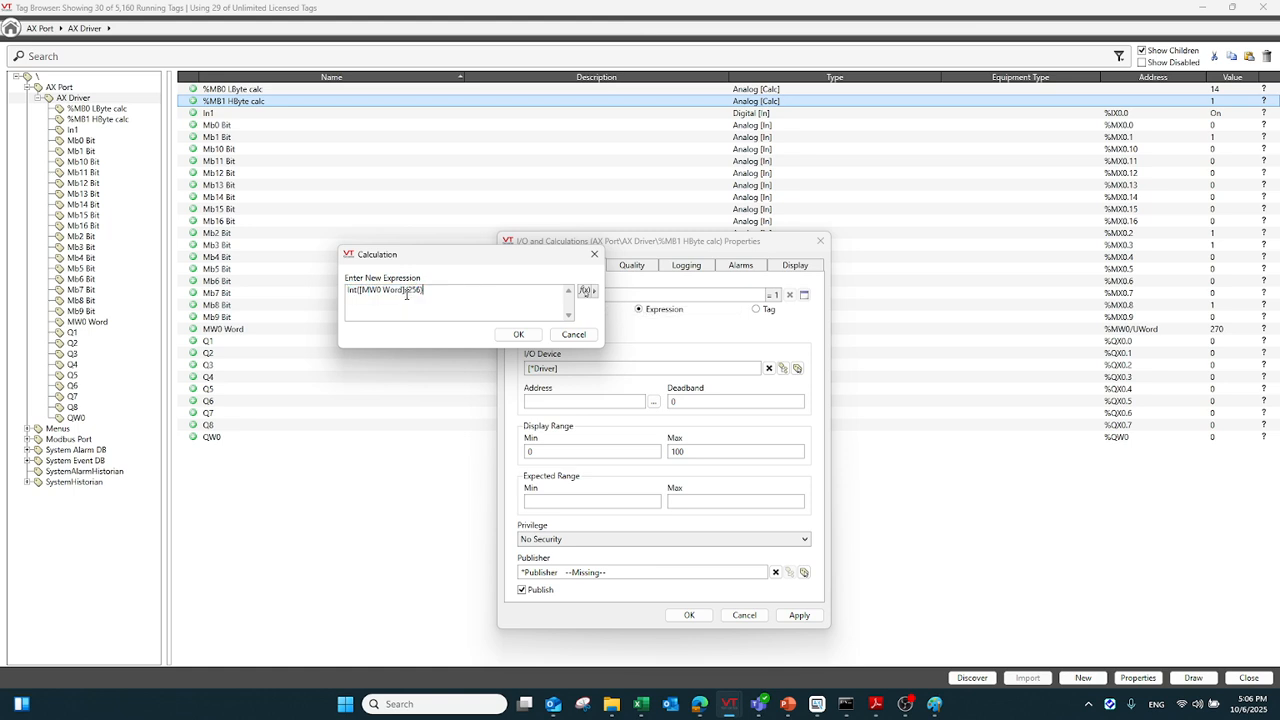
double_click(356, 290)
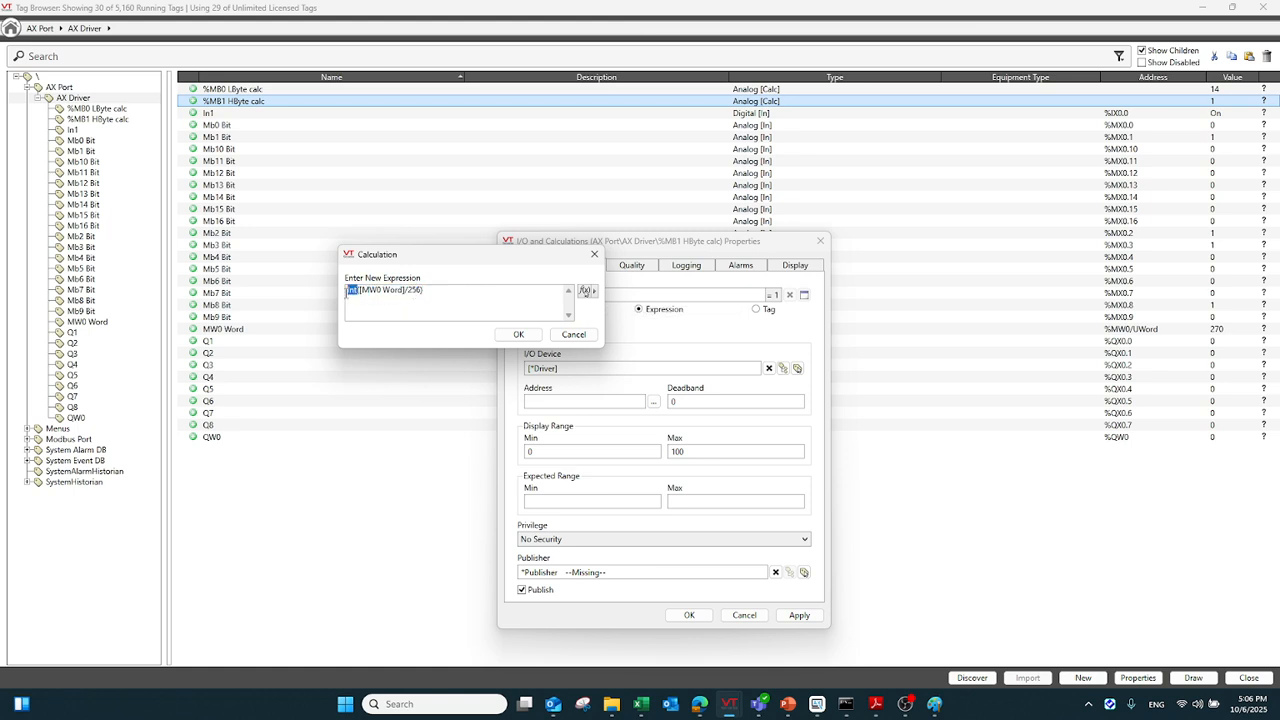
left_click(587, 338)
left_click(820, 241)
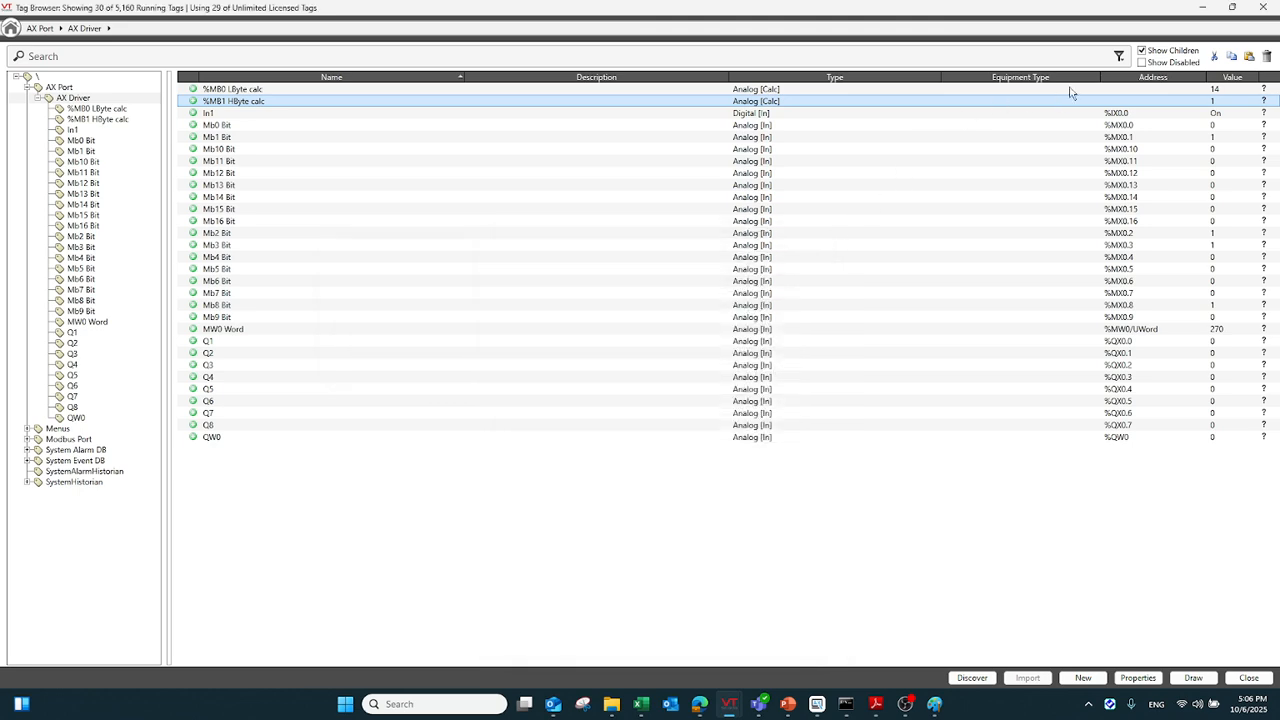
Switch to DIADesigner-AX and check the live %MB0 and %MB1 byte values in the watch list
left_click(817, 704)
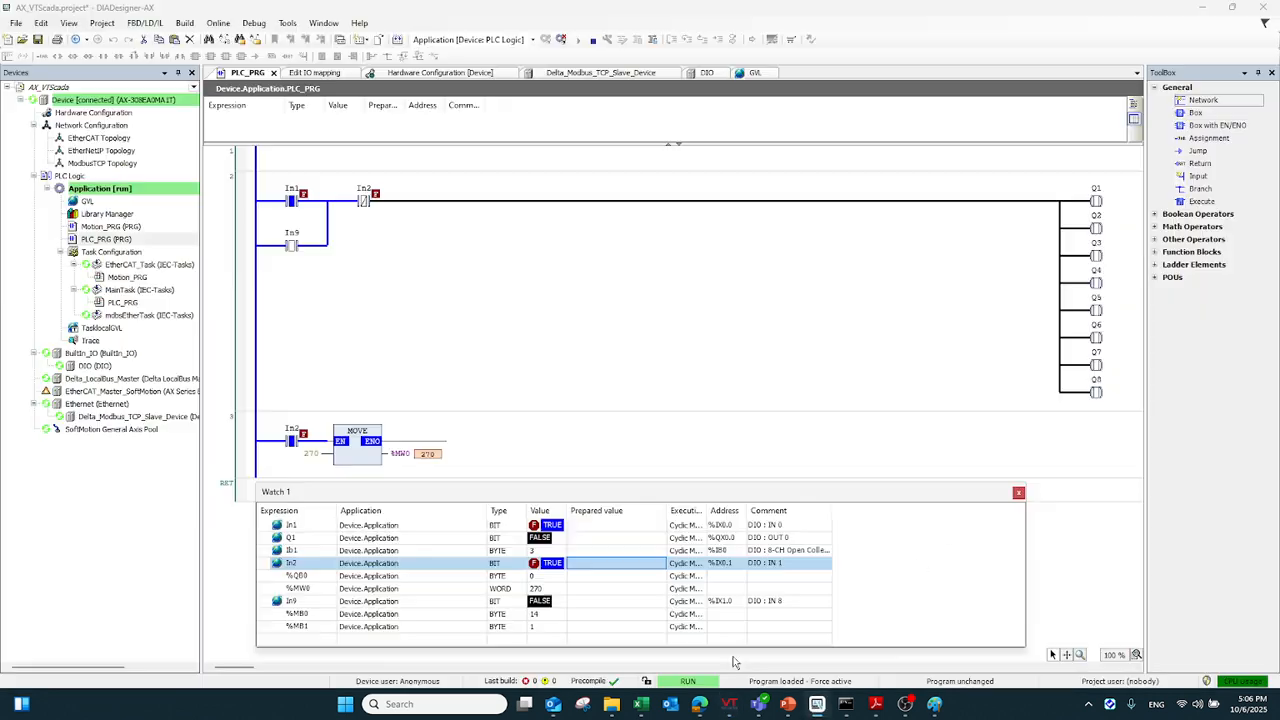
left_click(540, 622)
left_click(535, 628)
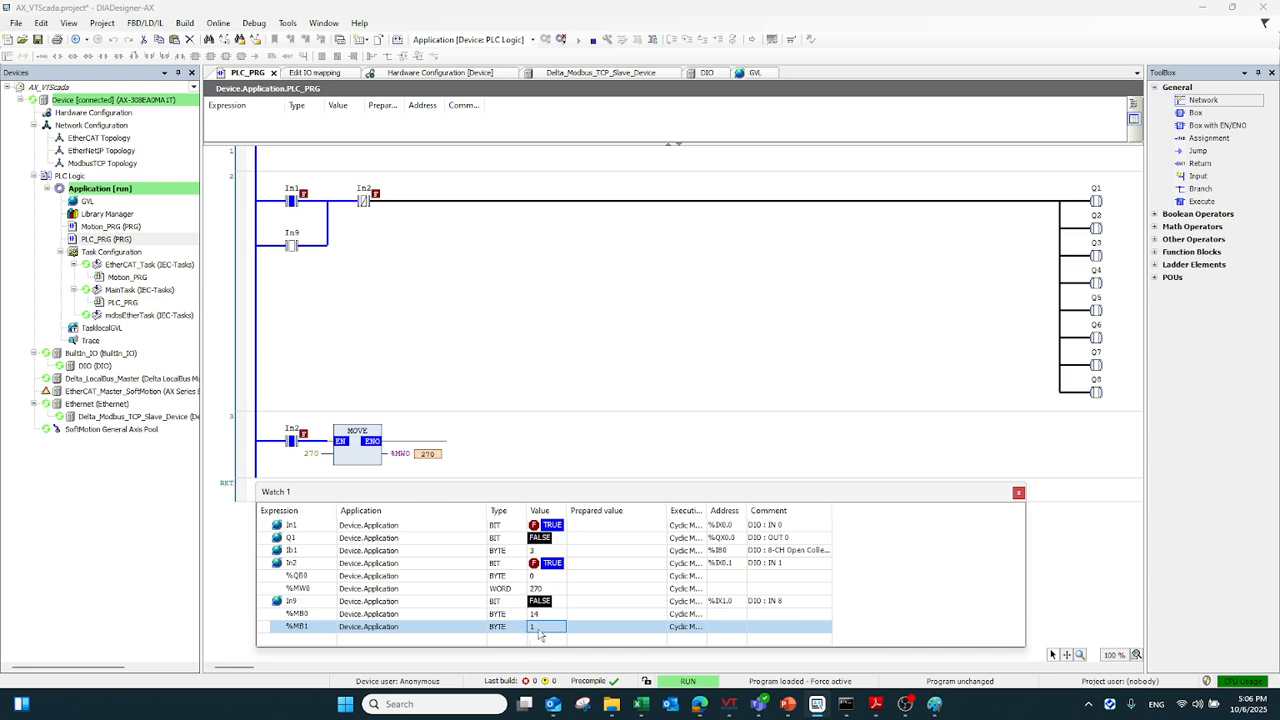
left_click(539, 617)
left_click(538, 635)
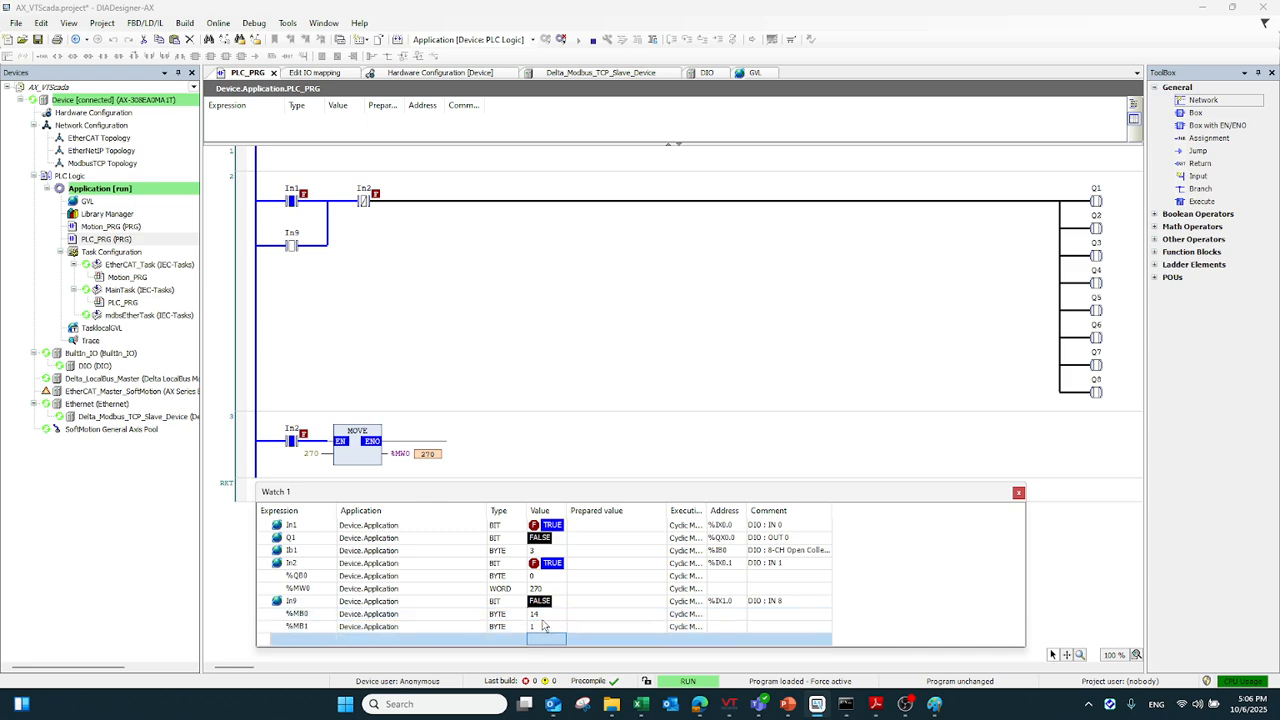
left_click(541, 615)
left_click(541, 629)
left_click(541, 615)
left_click(542, 628)
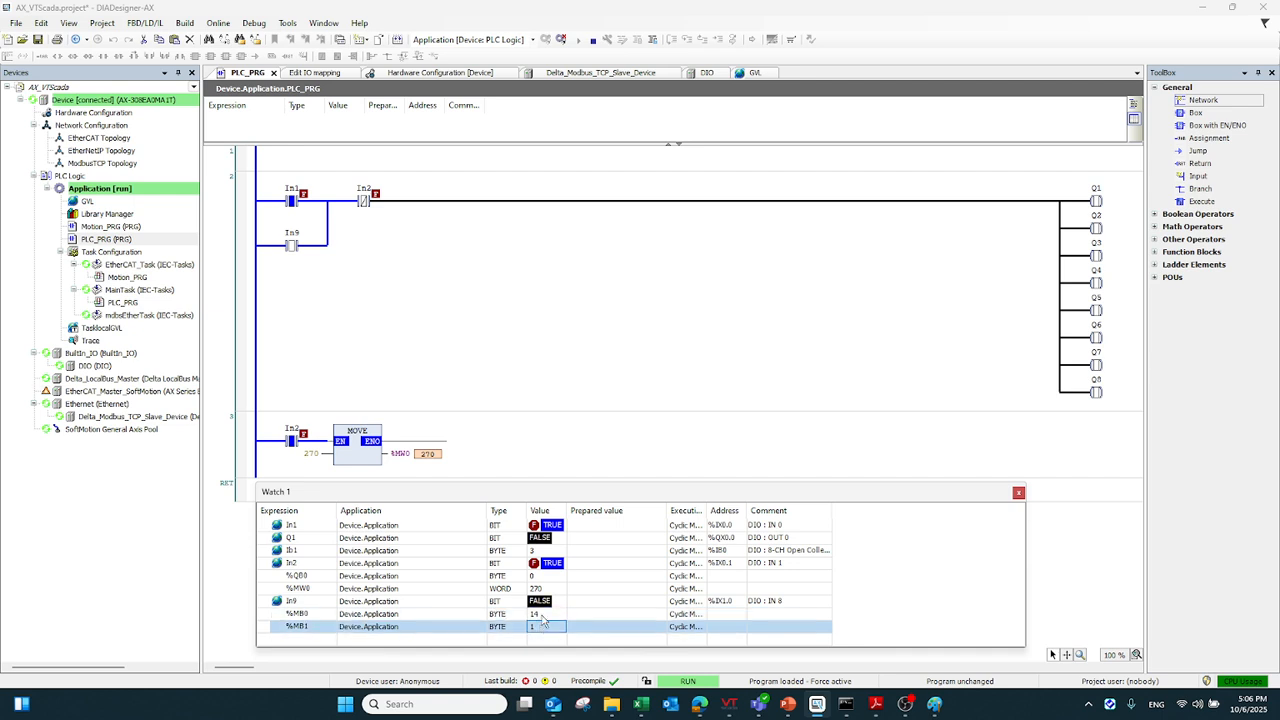
left_click(542, 614)
left_click(541, 628)
left_click(541, 615)
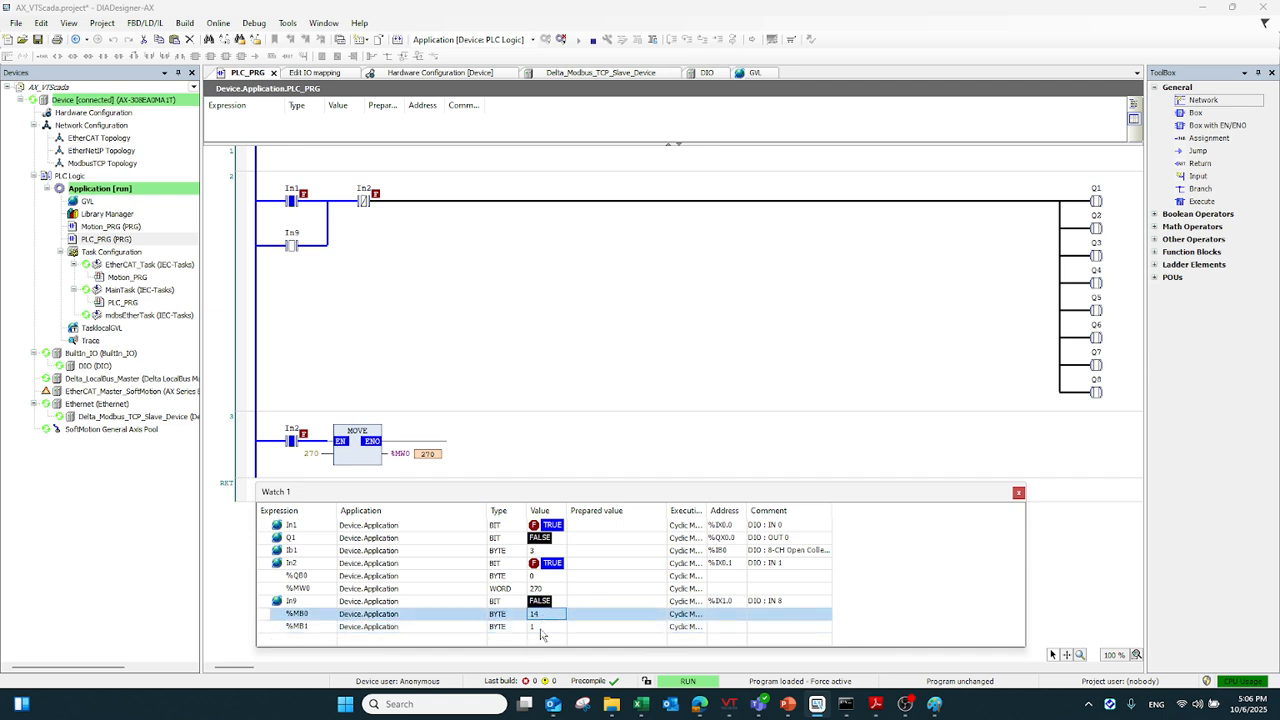
left_click(540, 636)
double_click(603, 568)
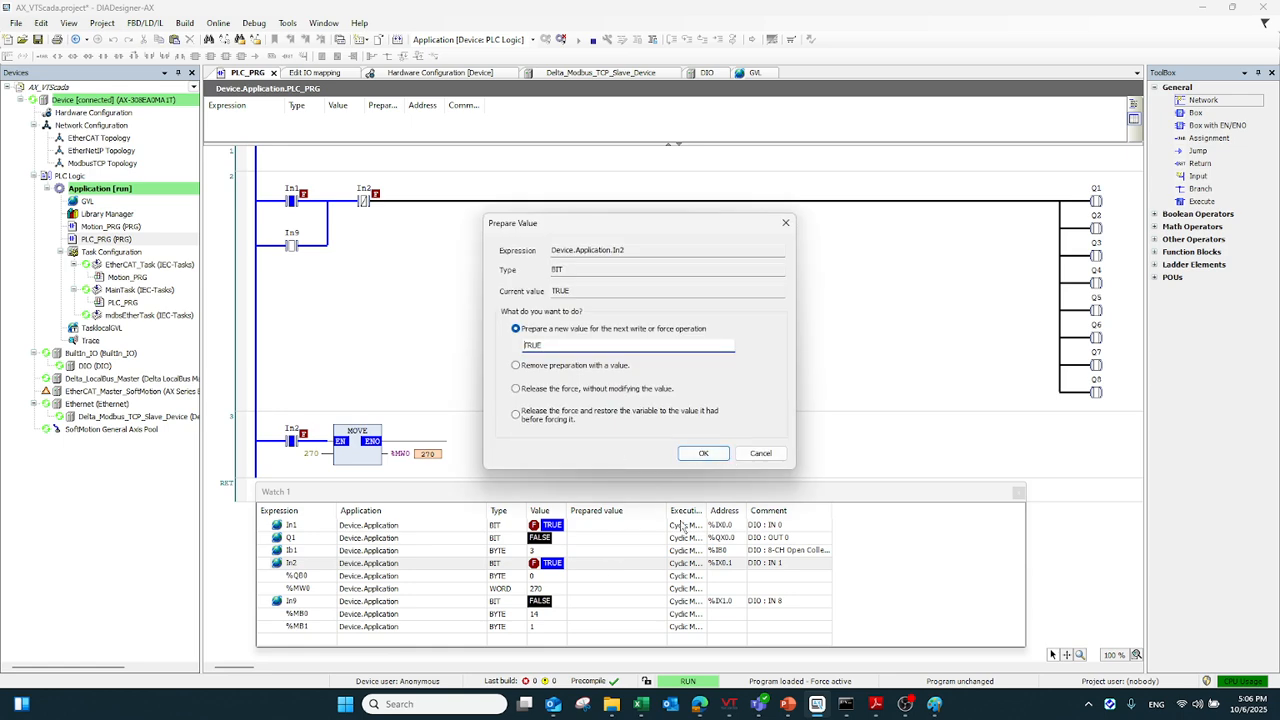
left_click(761, 455)
double_click(605, 568)
left_click(748, 456)
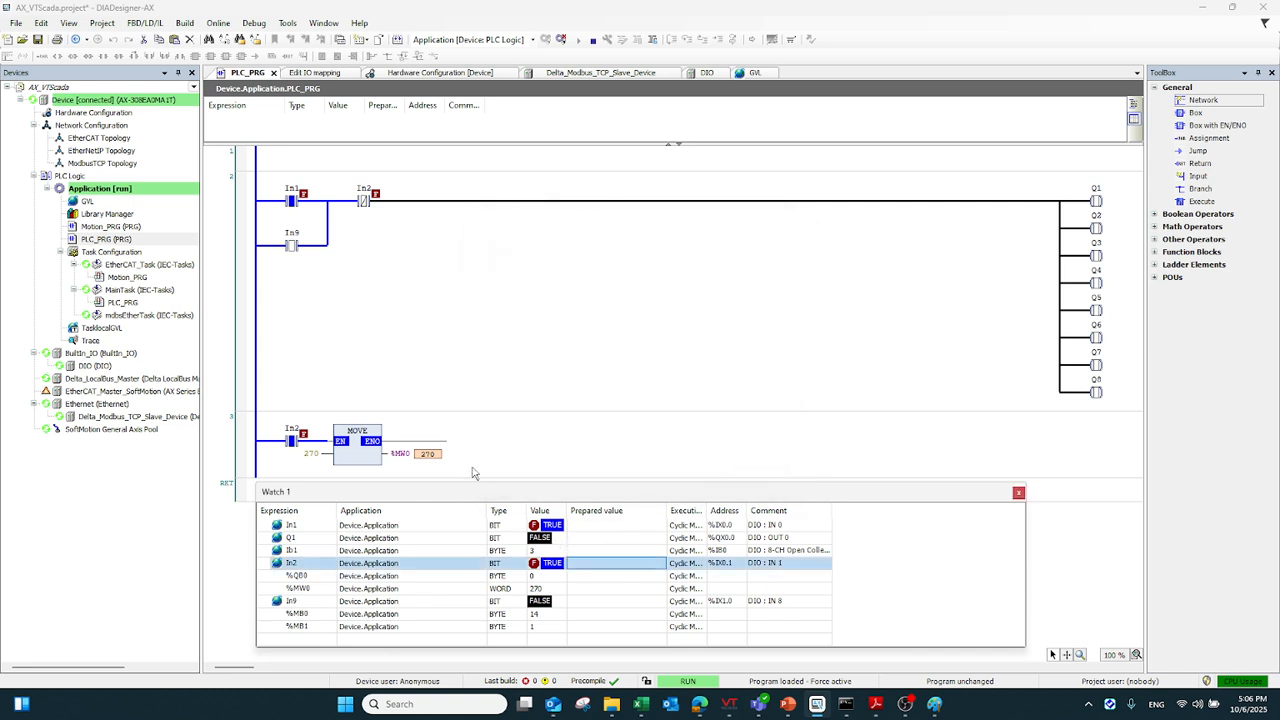
Return to VTScada, inspect the Mb0 Bit tag's read address and available address types, and close its properties without changes
left_click(1202, 7)
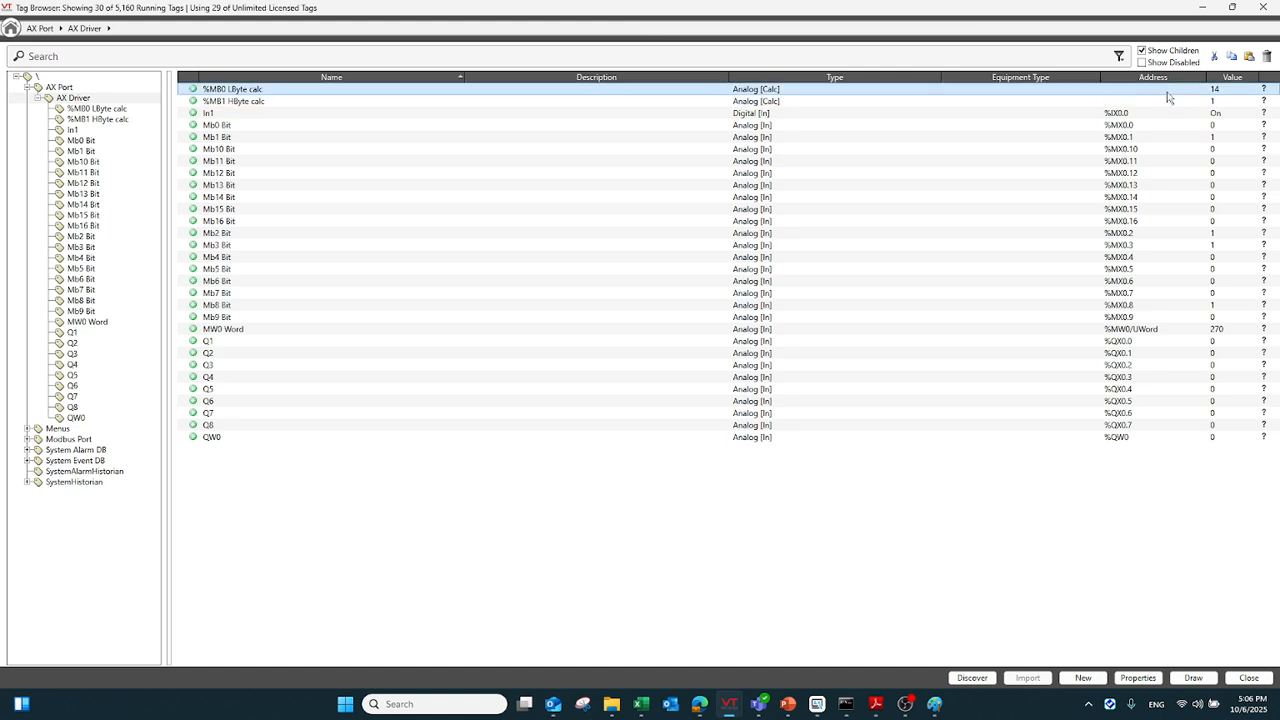
left_click(1122, 151)
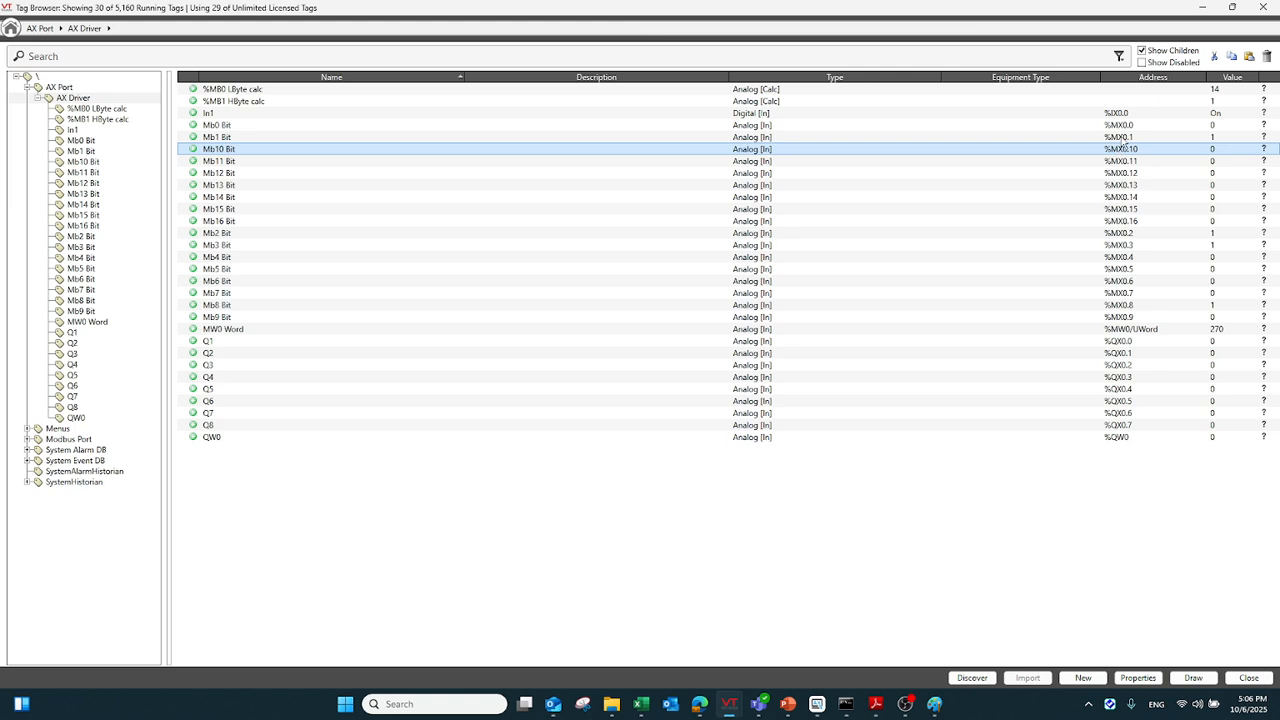
left_click(1122, 126)
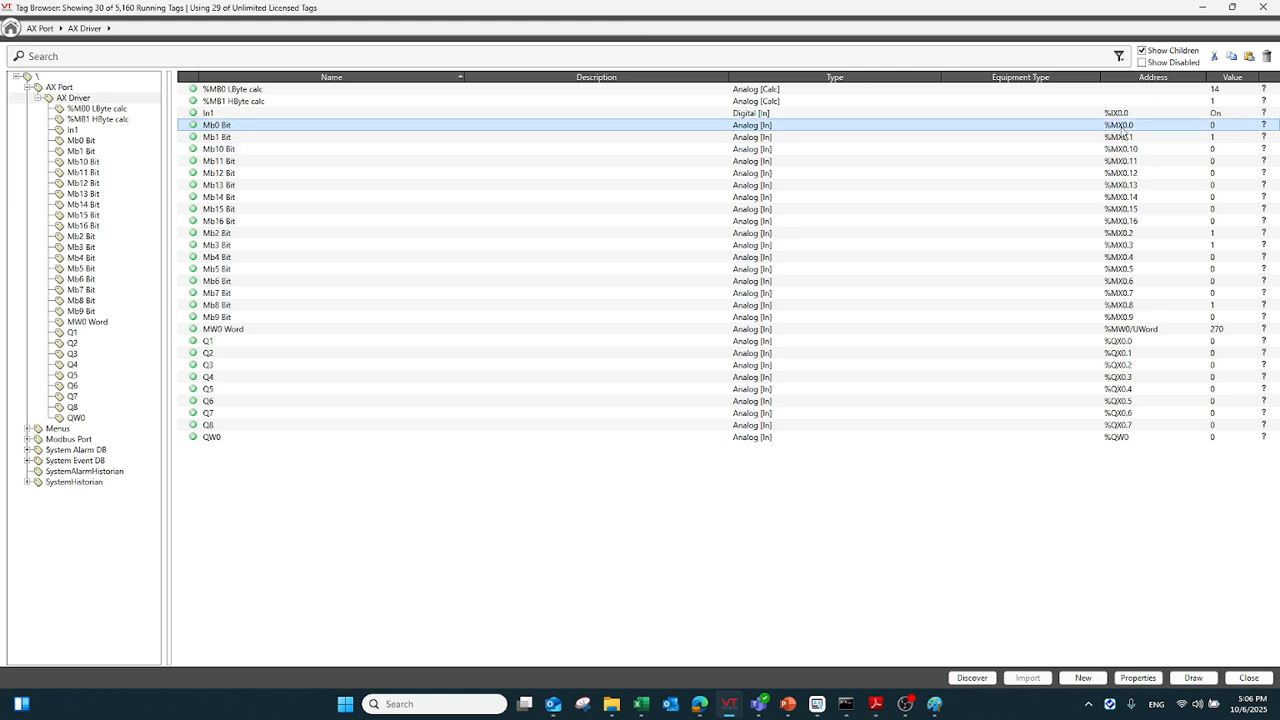
left_click(1138, 678)
left_click(551, 265)
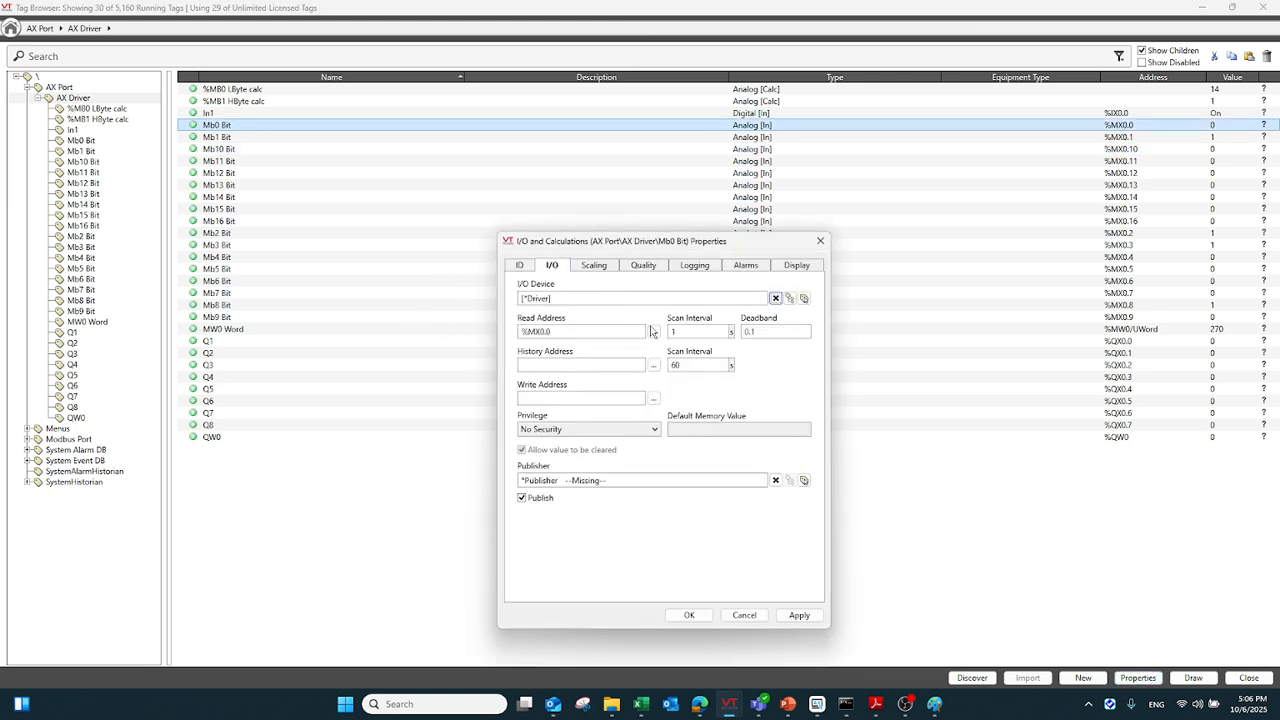
left_click(656, 333)
left_click(598, 349)
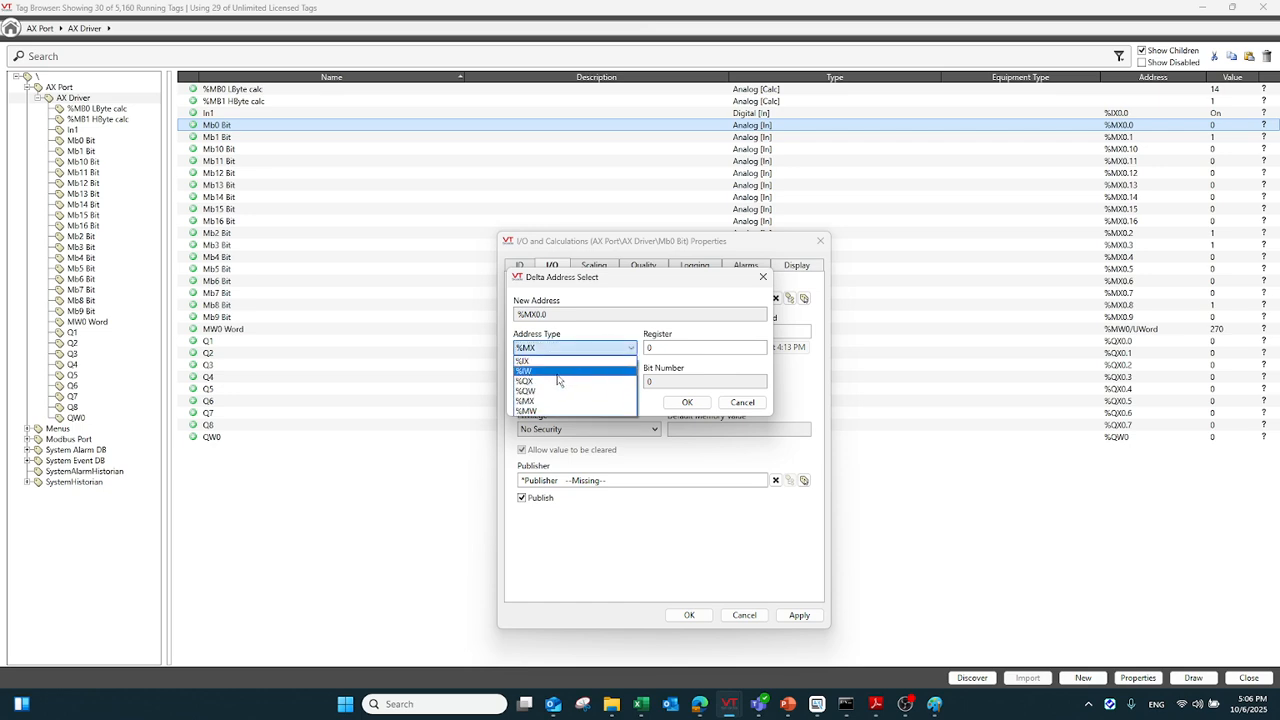
left_click(750, 404)
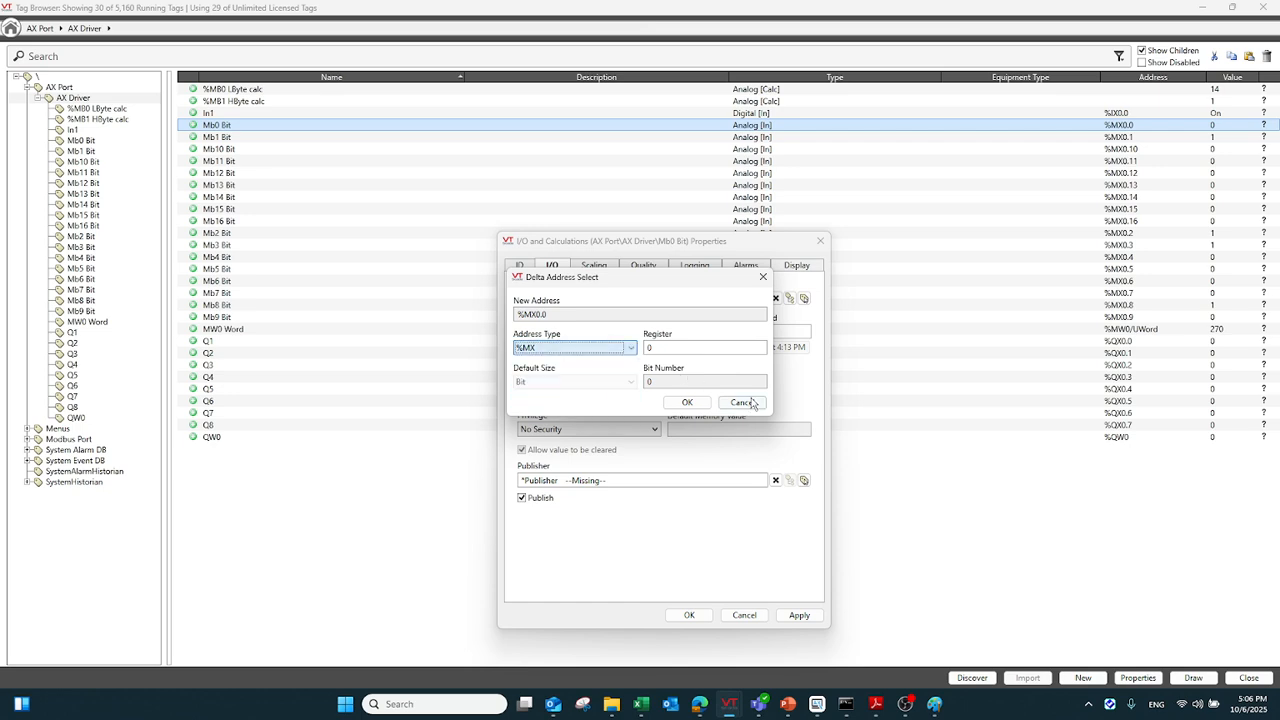
left_click(763, 277)
left_click(820, 241)
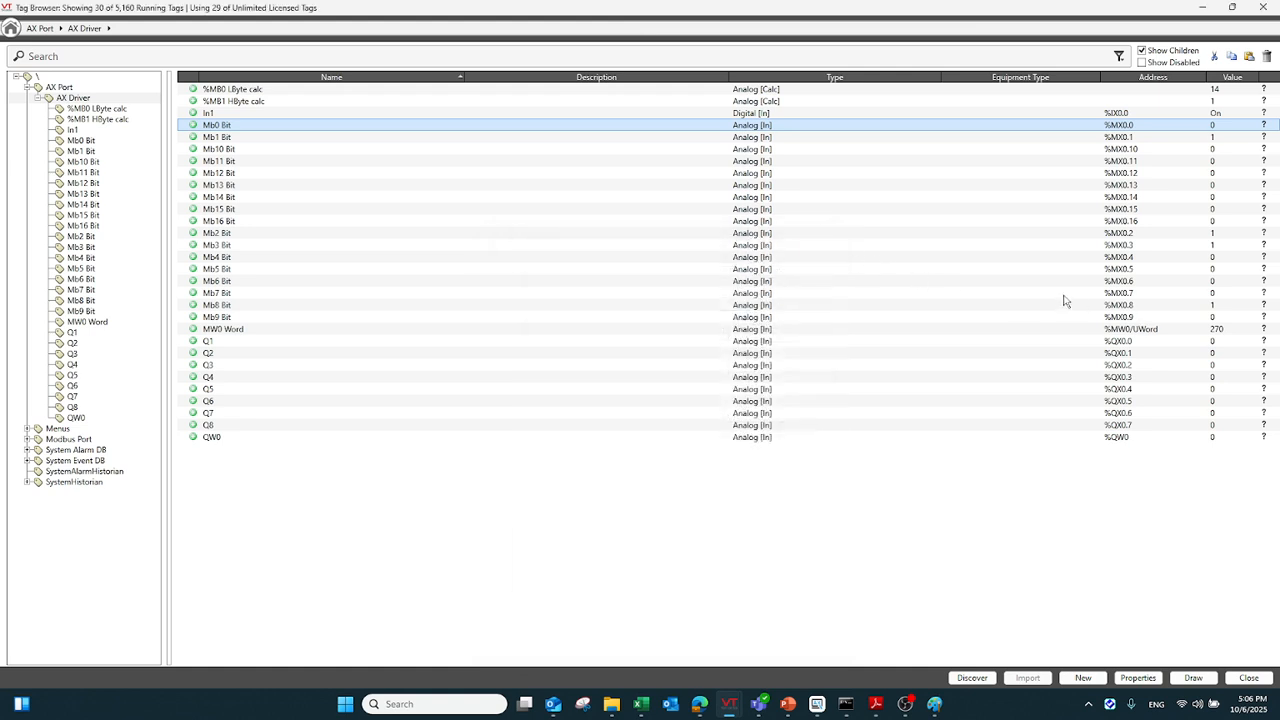
Compare the addresses and live values of the individual %MX0 bit tags with the MW0 Word tag
left_click(1124, 221)
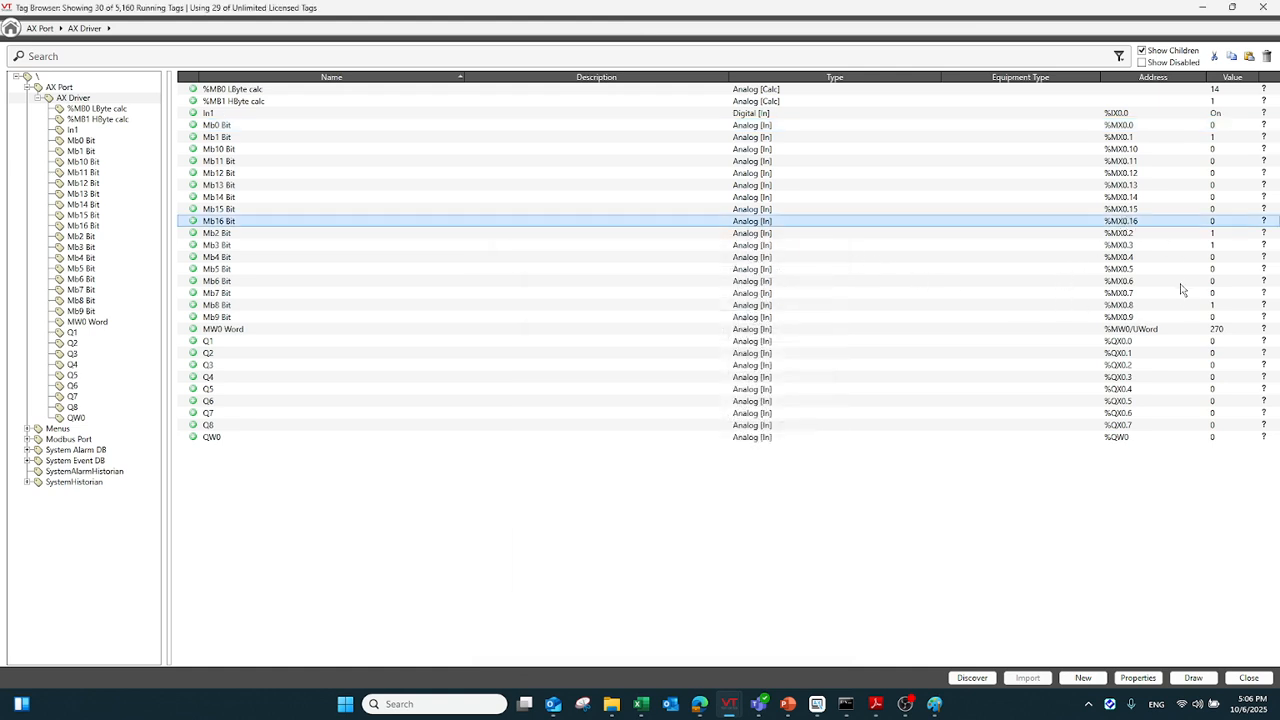
left_click(1145, 125)
left_click(1144, 137)
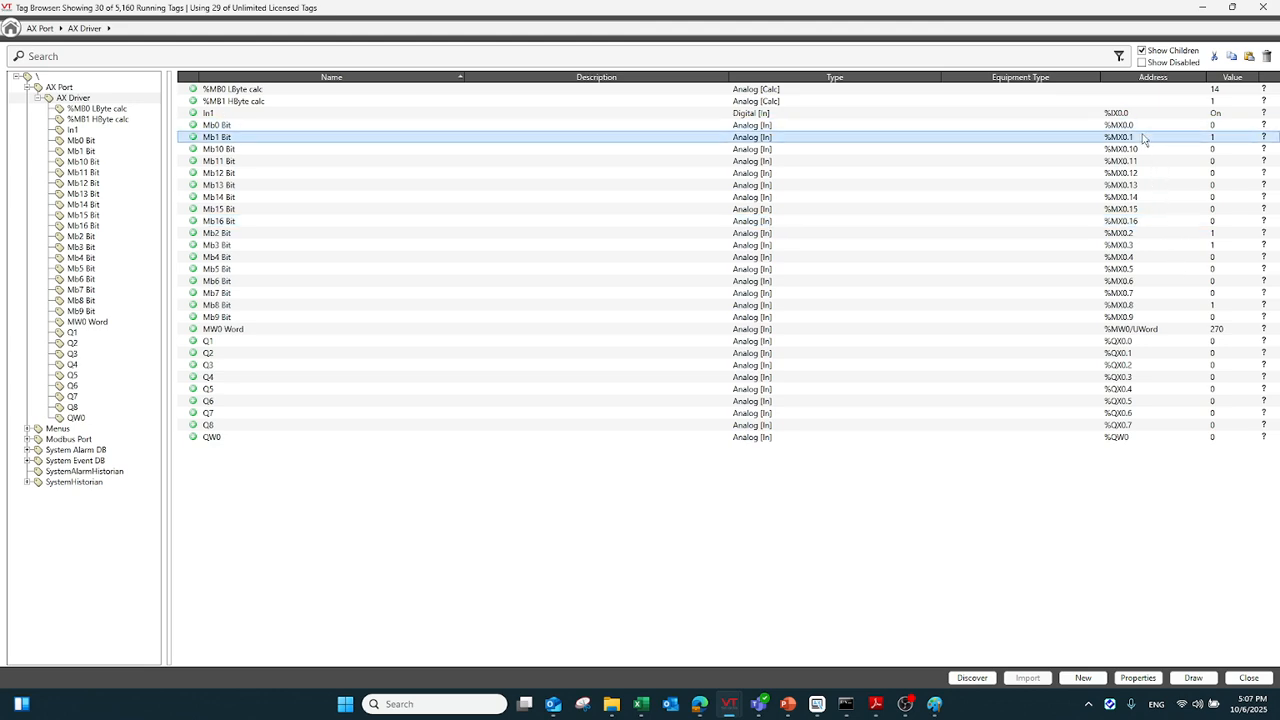
left_click(1136, 234)
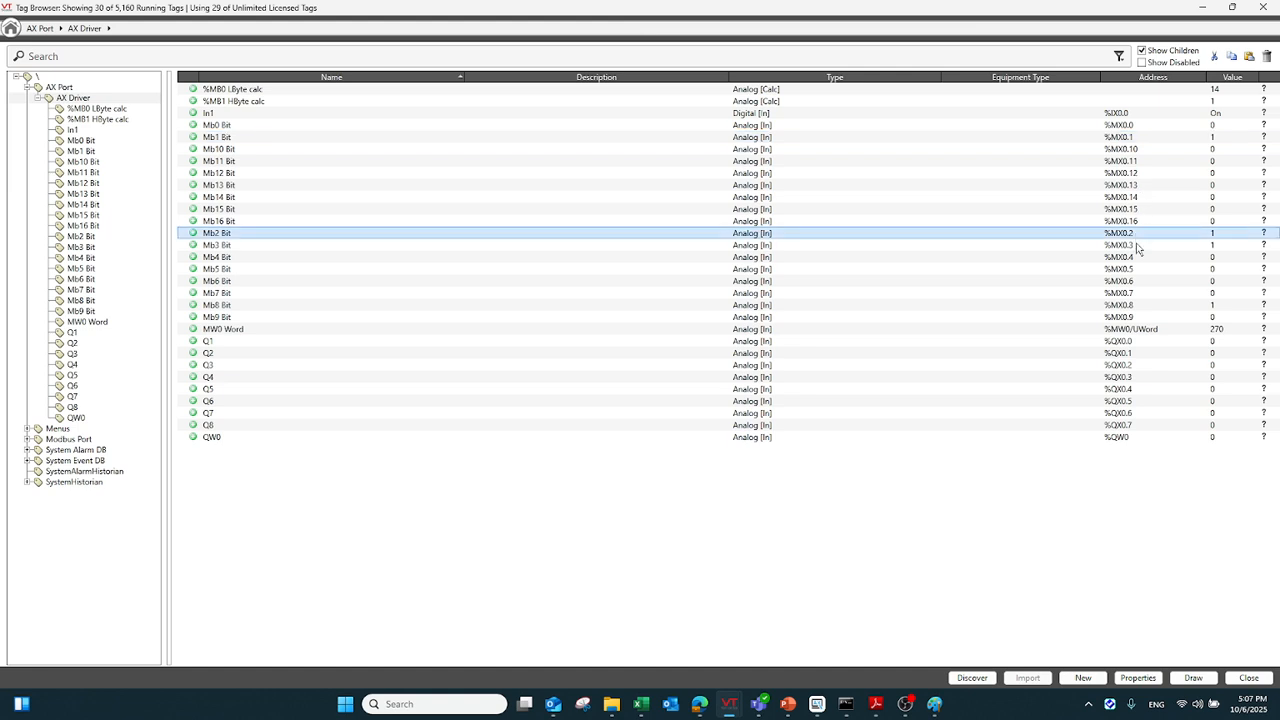
left_click(1137, 246)
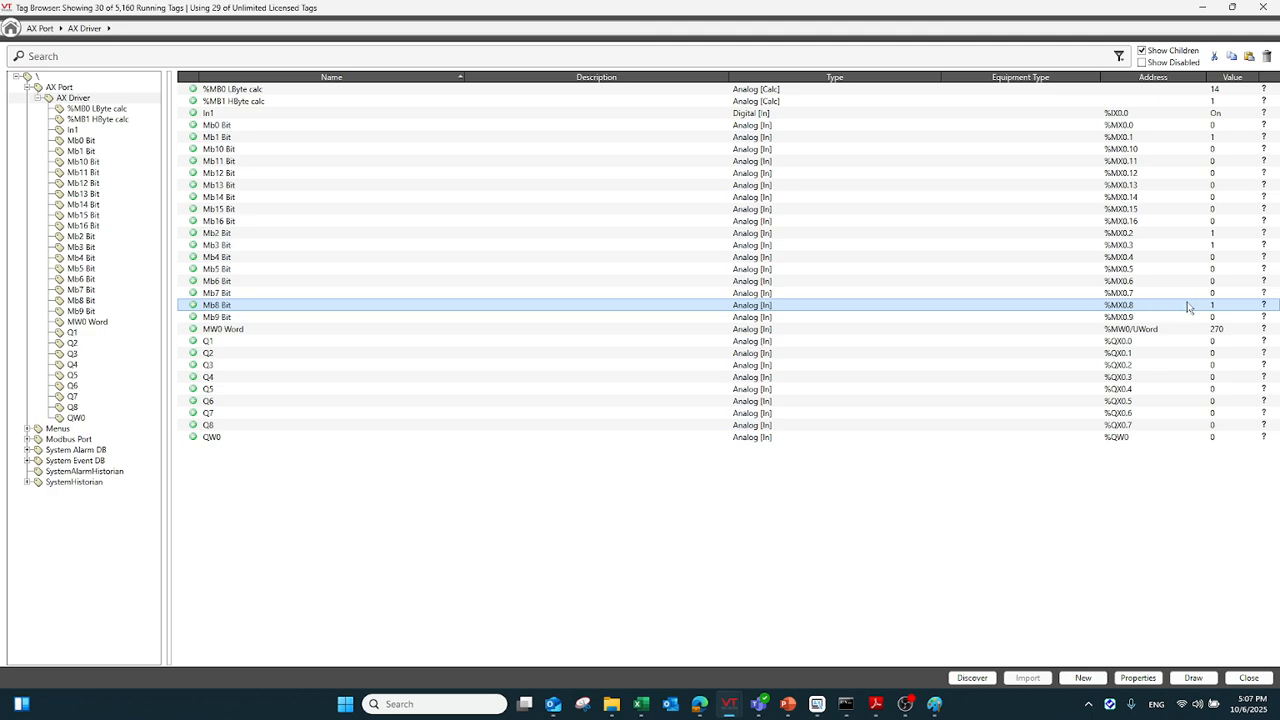
left_click(1206, 330)
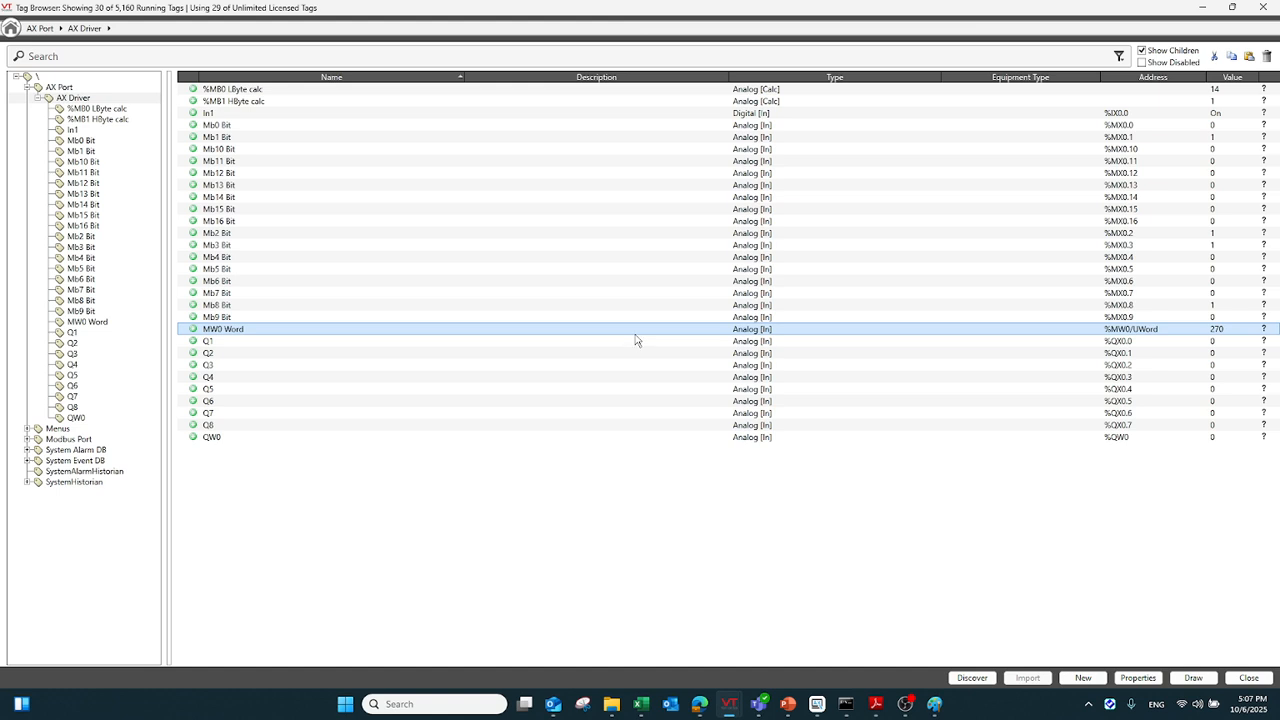
left_click(905, 704)
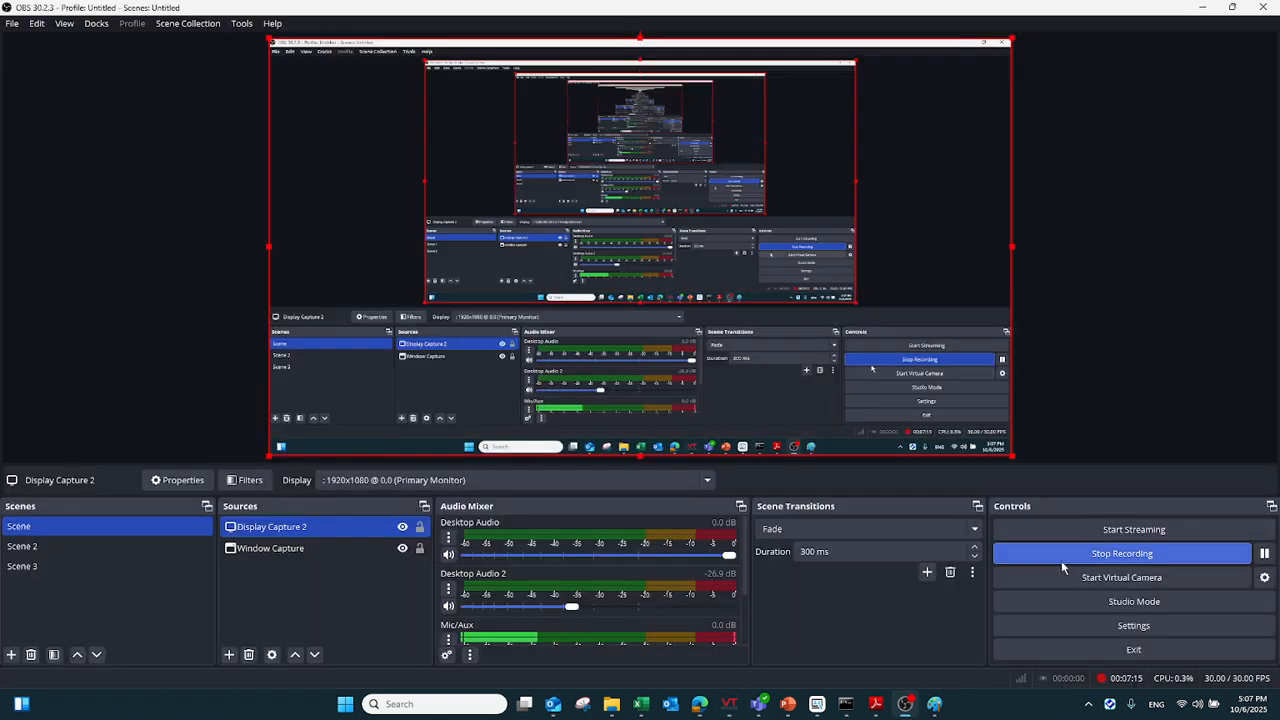